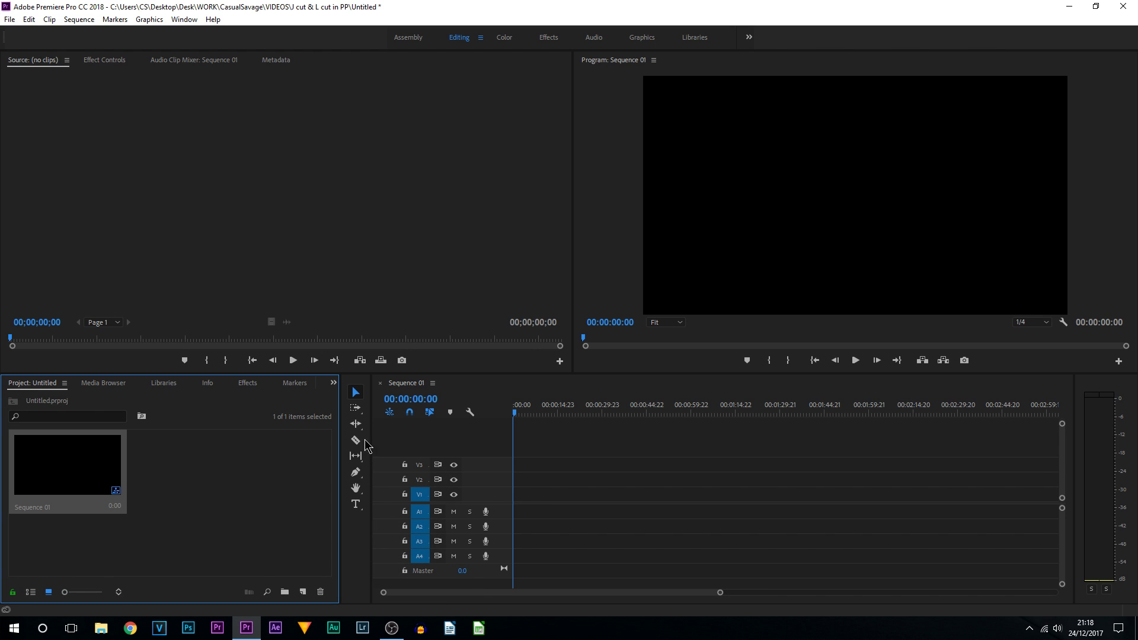
Draw a red rectangle over the whole Program monitor frame, then select it to show its shape properties.
left_click(362, 474)
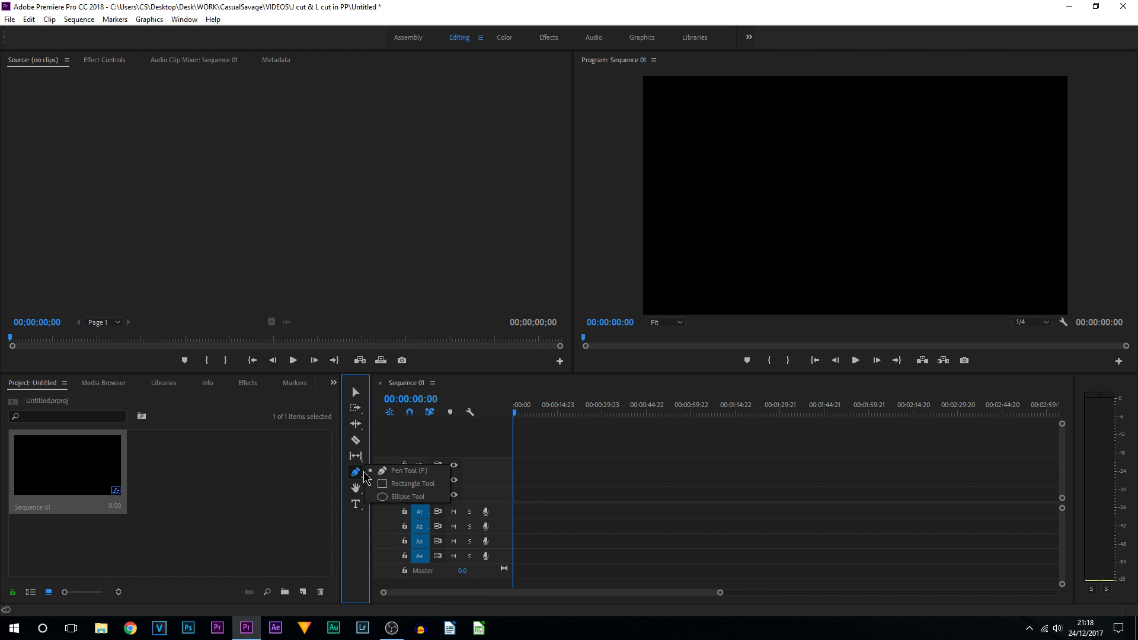
left_click(437, 488)
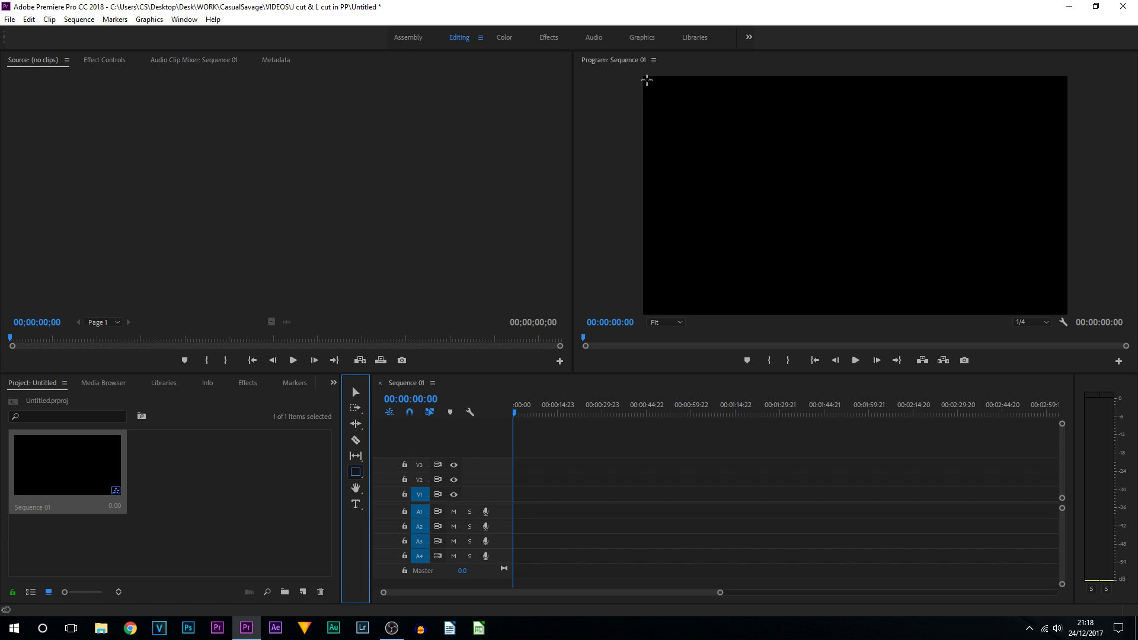
left_click_drag(646, 80, 1129, 315)
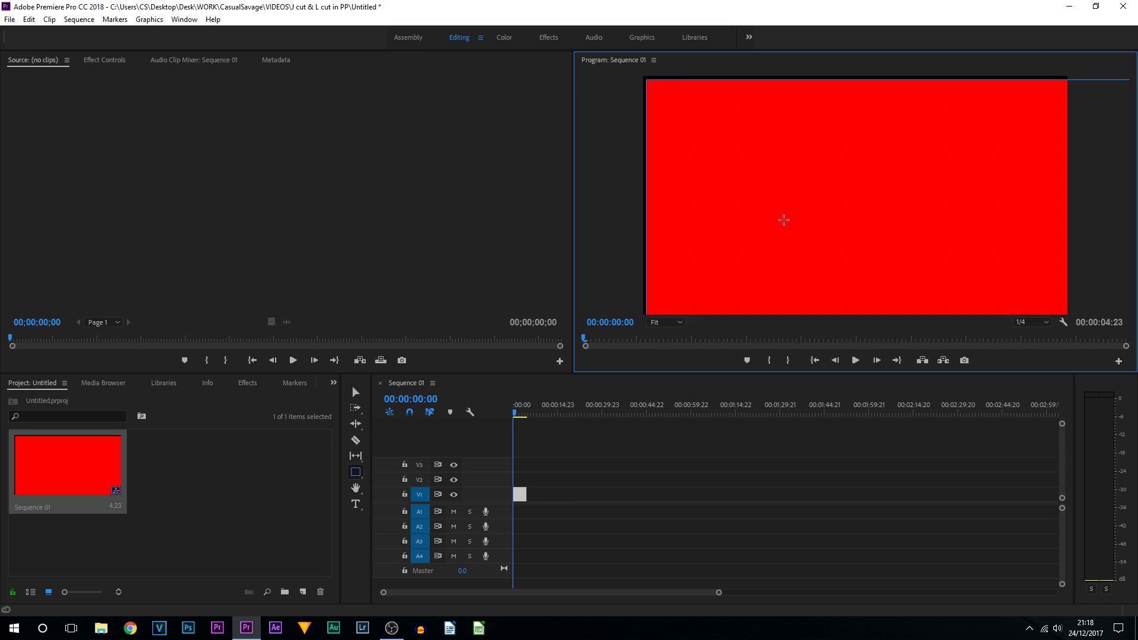
left_click(356, 393)
left_click(933, 236)
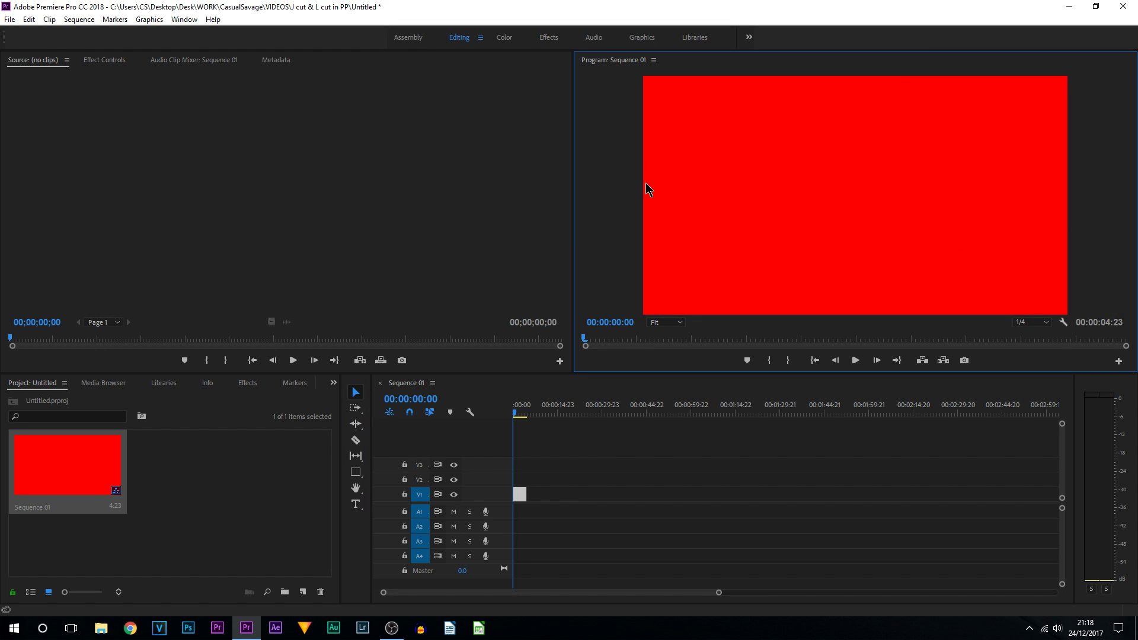
left_click(90, 60)
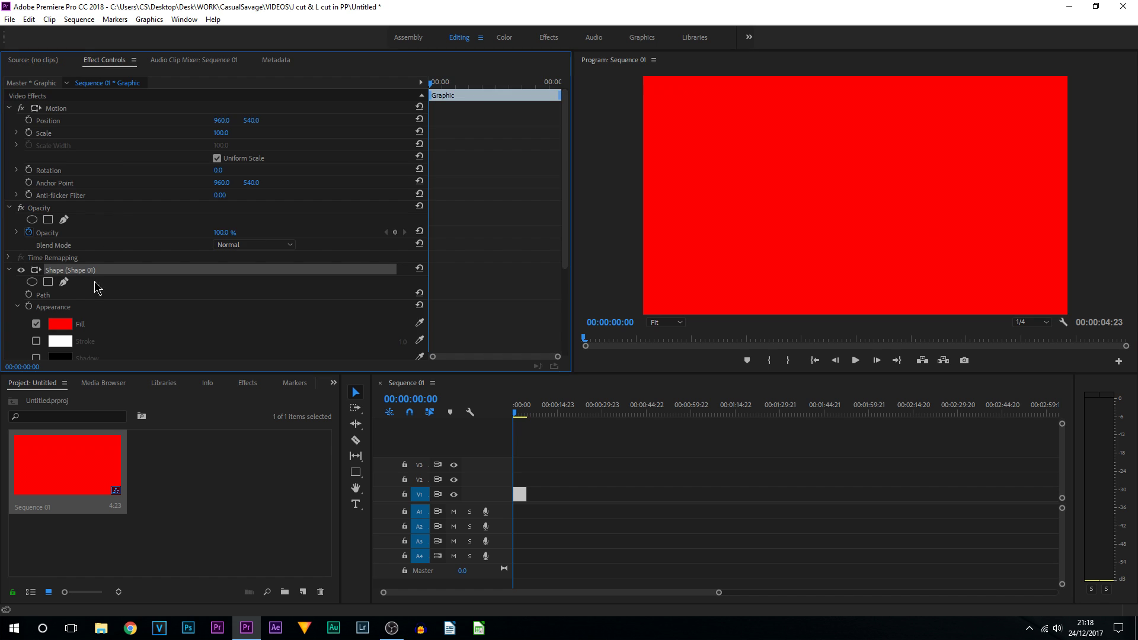
Change the rectangle's fill colour to purple 7200FF.
scroll(89, 290, "down", 1)
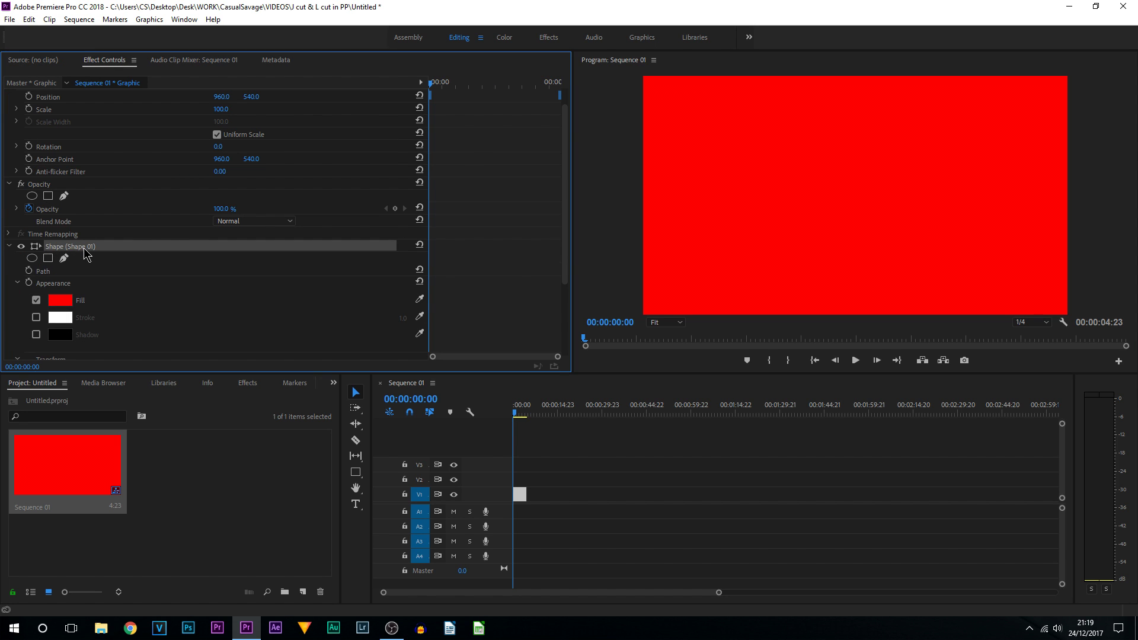
left_click(70, 306)
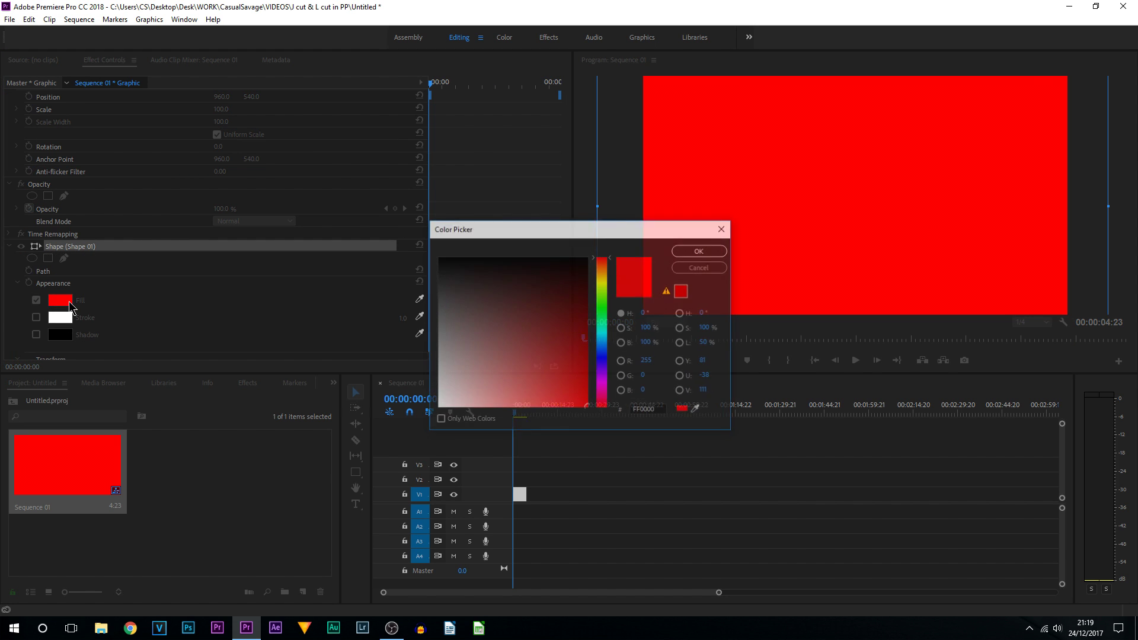
left_click(605, 350)
mouse_move(605, 349)
left_mouse_down()
mouse_move(617, 307)
mouse_move(614, 369)
left_mouse_up()
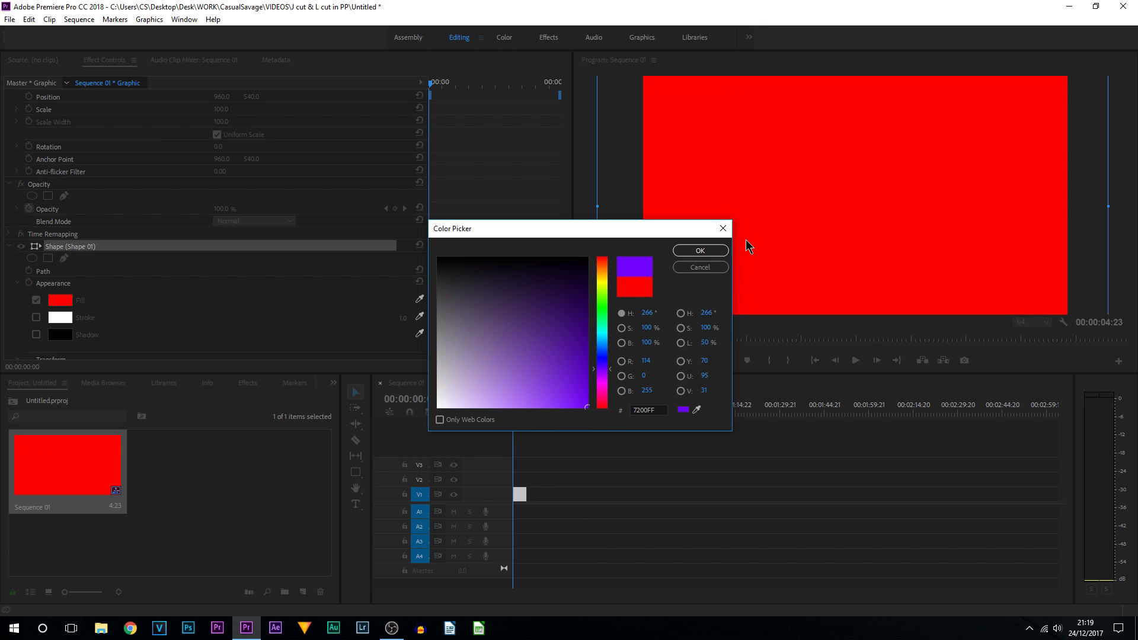
left_click(708, 250)
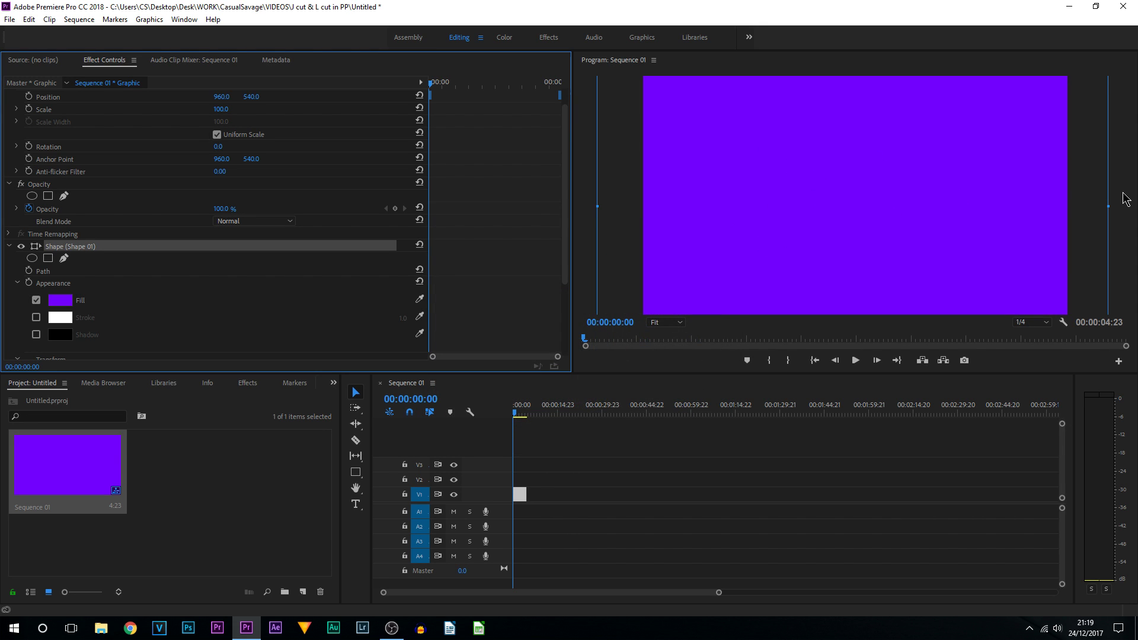
Move the Graphic clip on V1 so it starts about two seconds in.
scroll(602, 454, "up", 5)
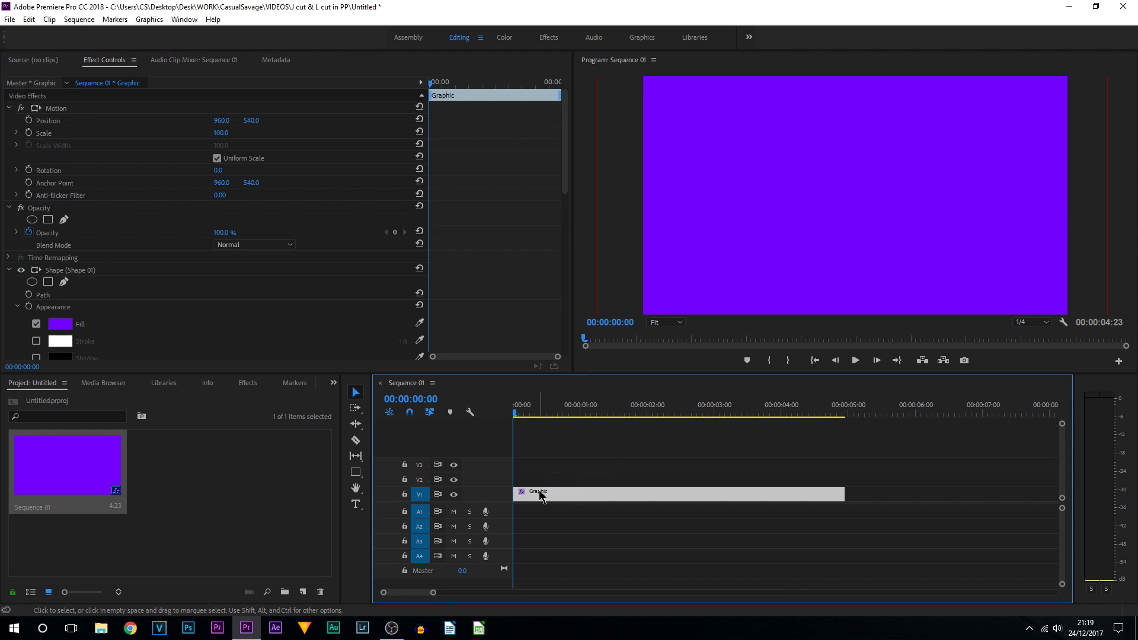
left_click_drag(536, 495, 663, 495)
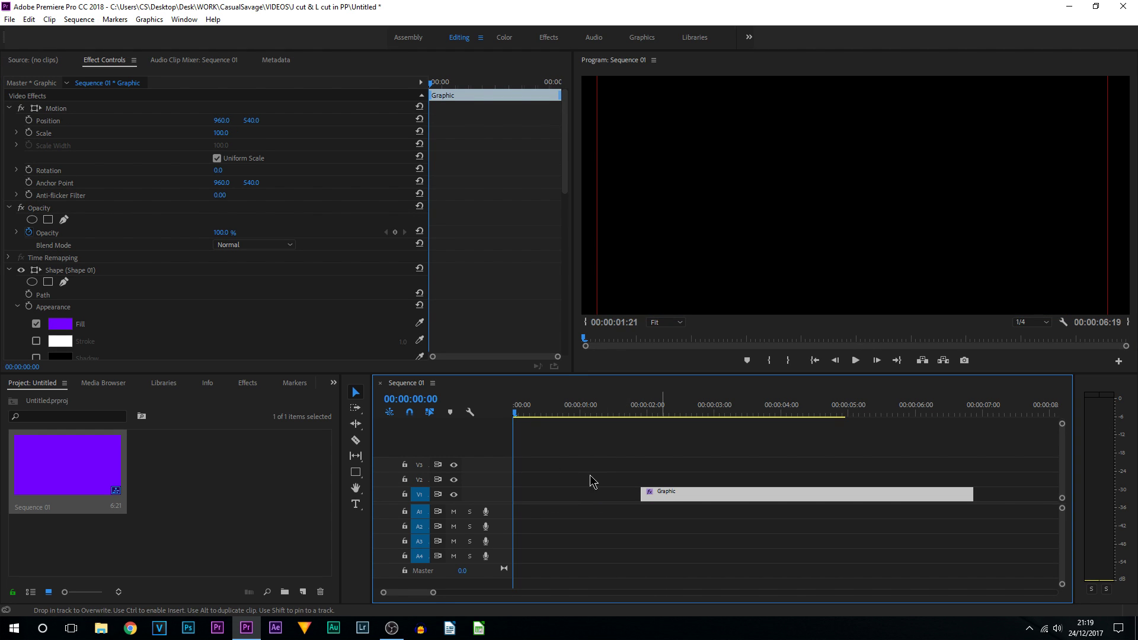
left_click(524, 465)
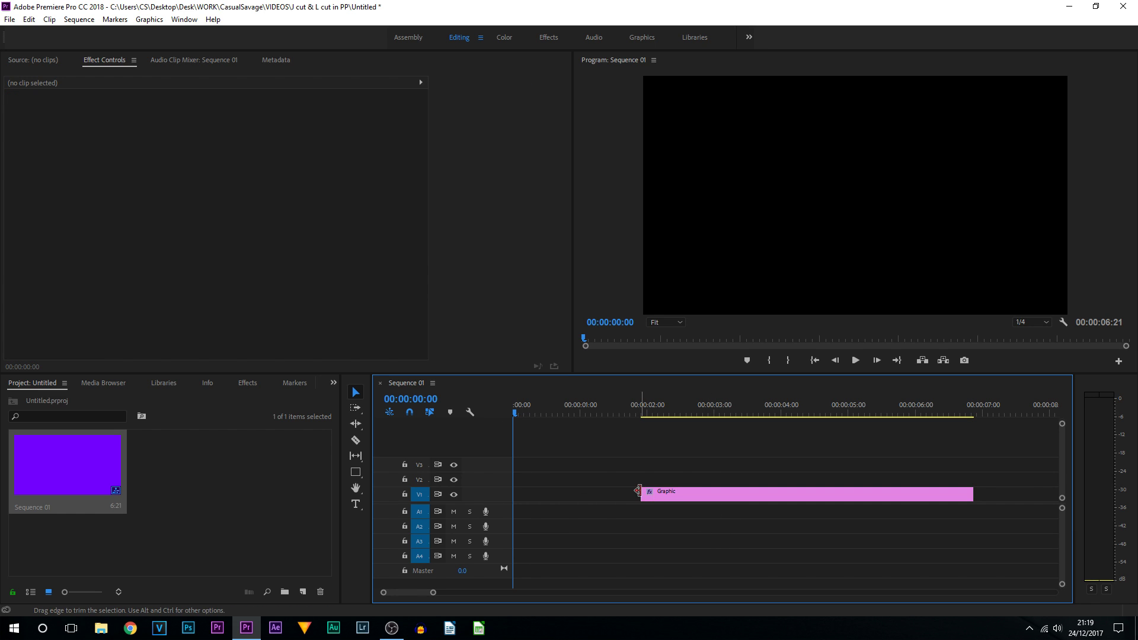
left_click(355, 505)
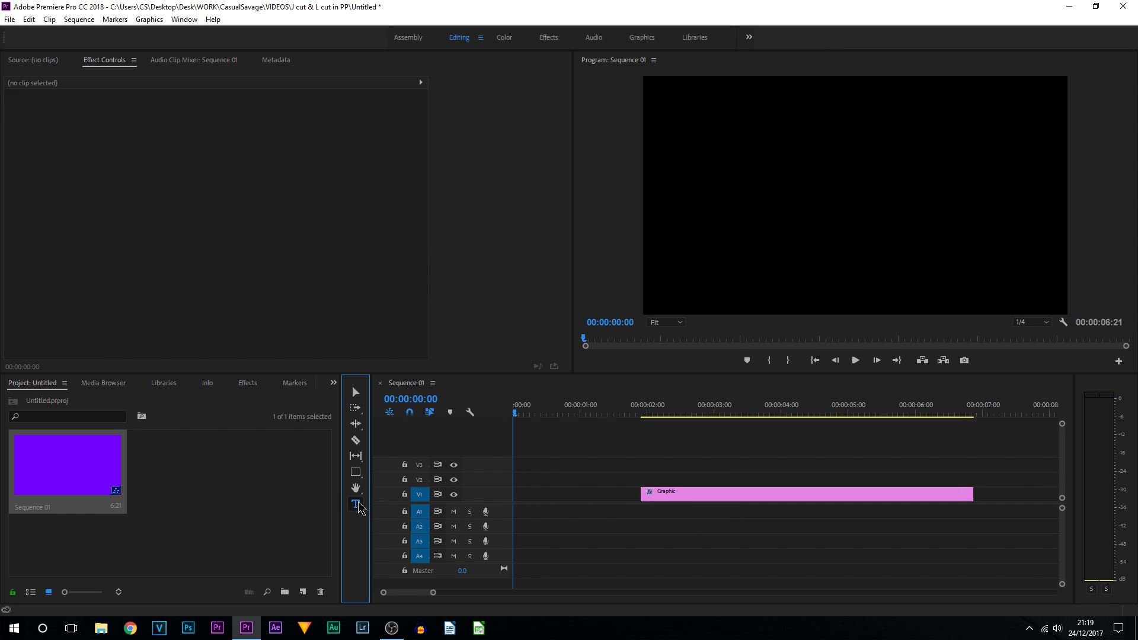
Type CASUALSAVAGE in a text box across the upper frame, in Evogria font at size 129.
left_click_drag(647, 140, 1120, 257)
type("CA")
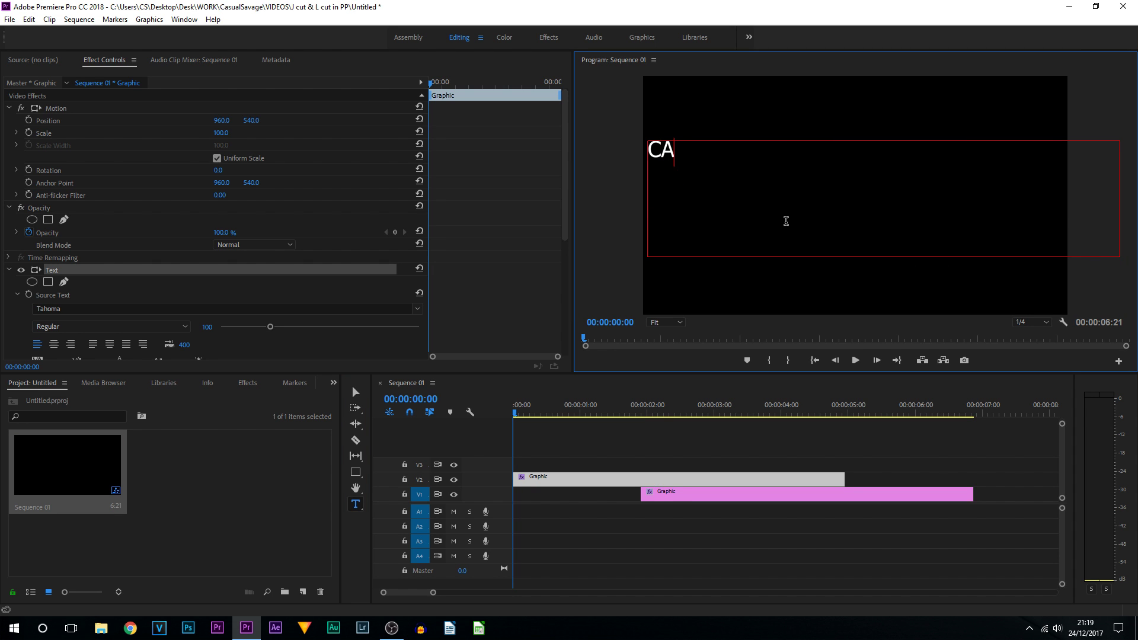
type("SUALSAVAGE")
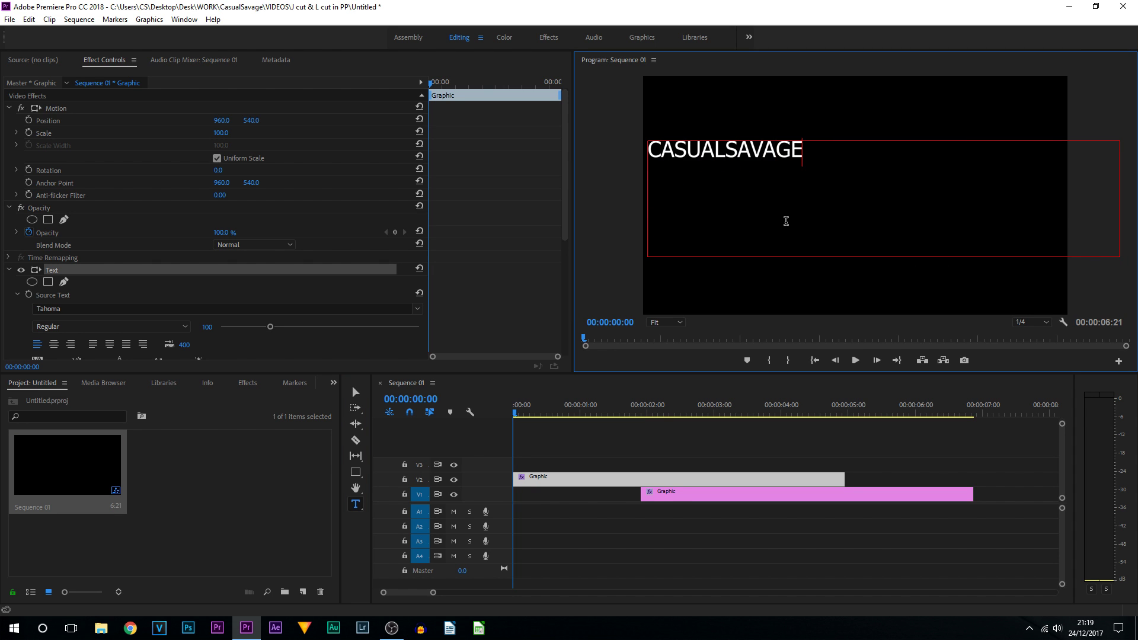
key("ctrl+a")
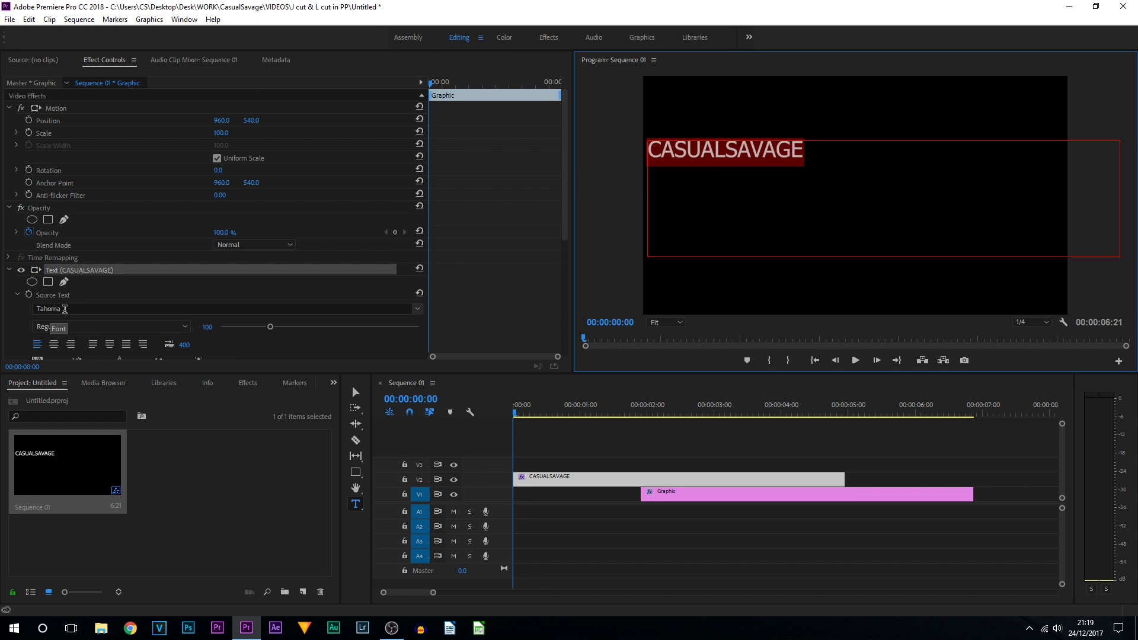
left_click(69, 306)
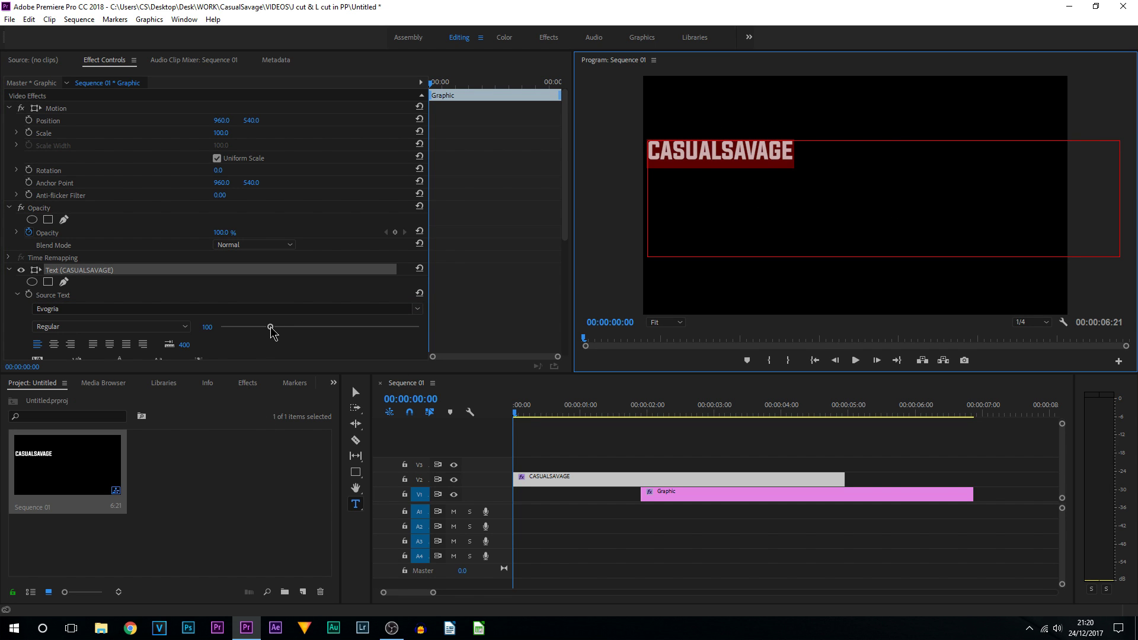
left_click_drag(271, 327, 285, 327)
Centre-align the CASUALSAVAGE title, fit its box and anchor to the text, and move the Graphic clip back to 0:00.
left_click(54, 344)
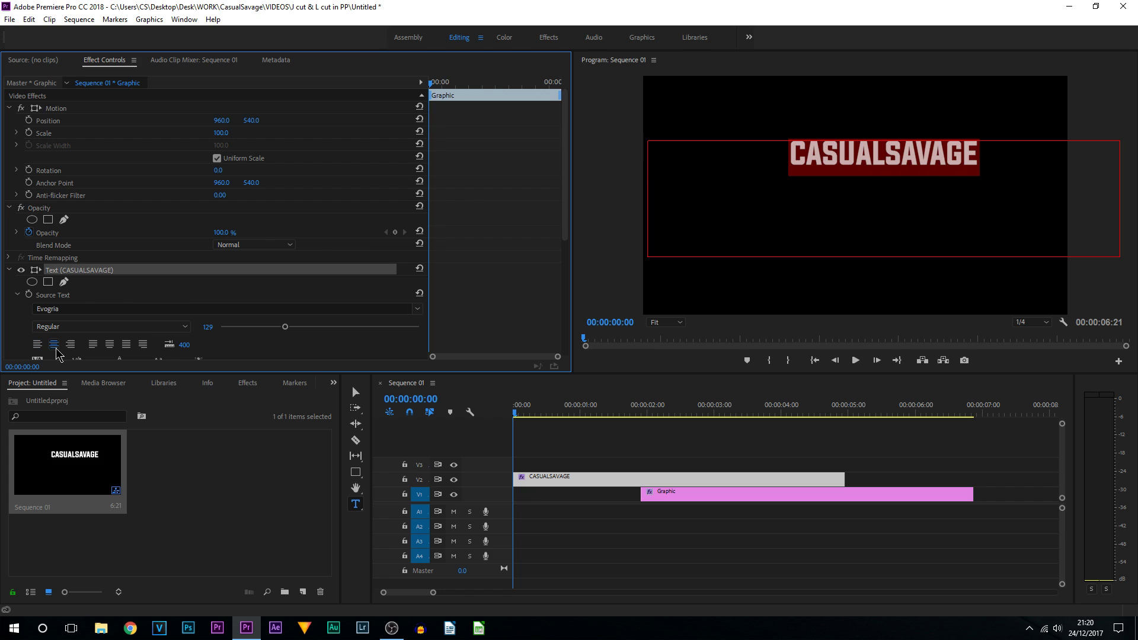
left_click(356, 392)
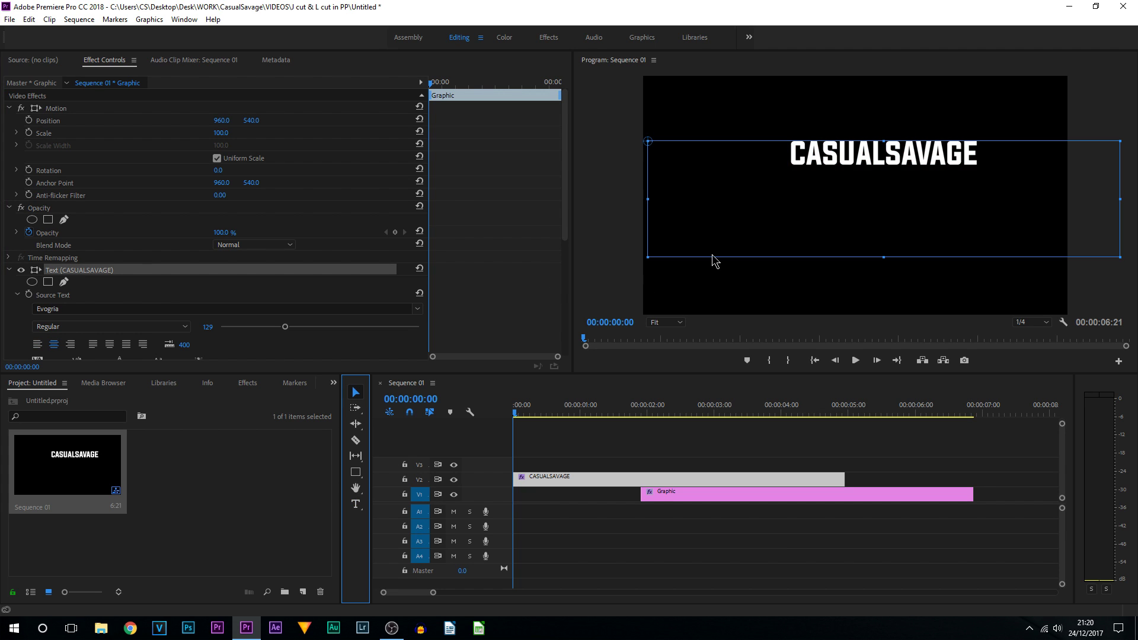
left_click_drag(885, 261, 900, 170)
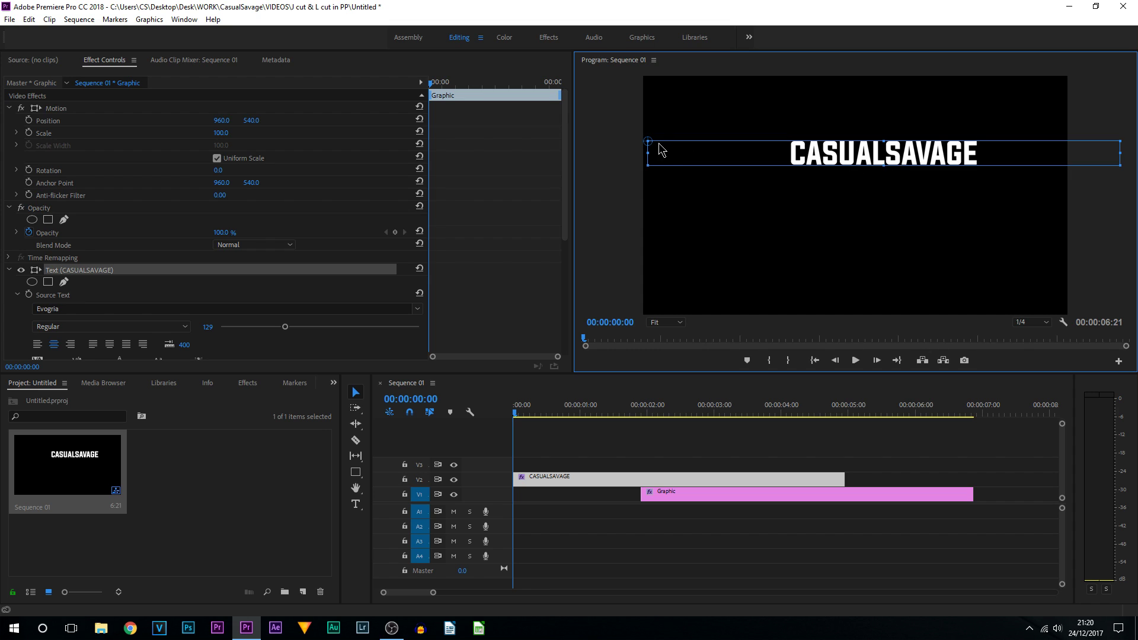
left_click_drag(649, 142, 892, 160)
left_click_drag(724, 498, 596, 498)
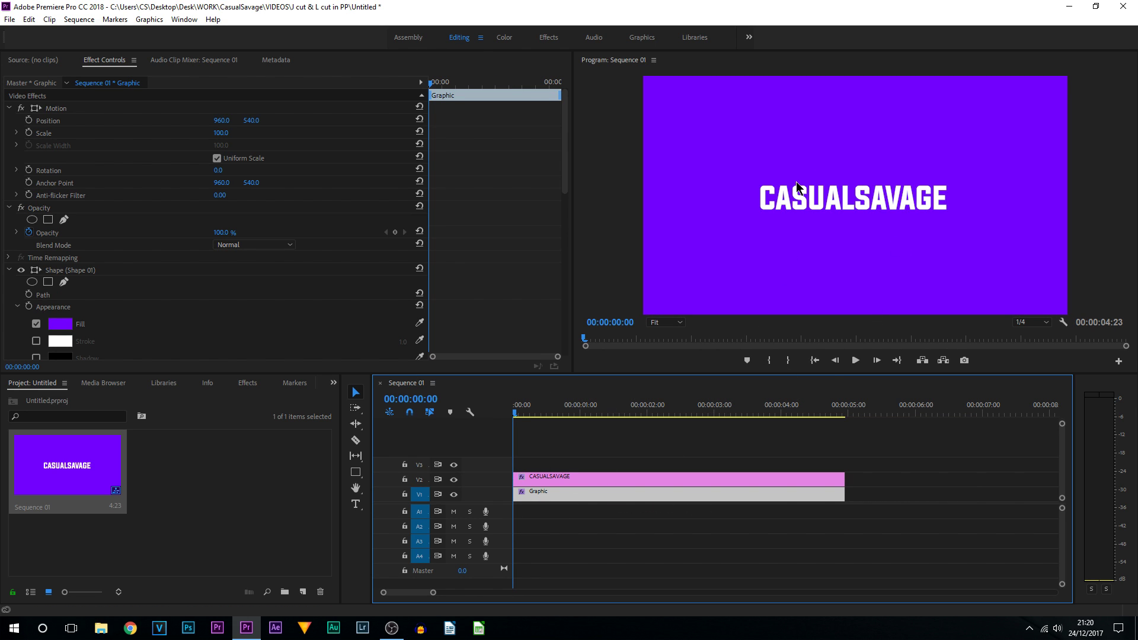
left_click(549, 526)
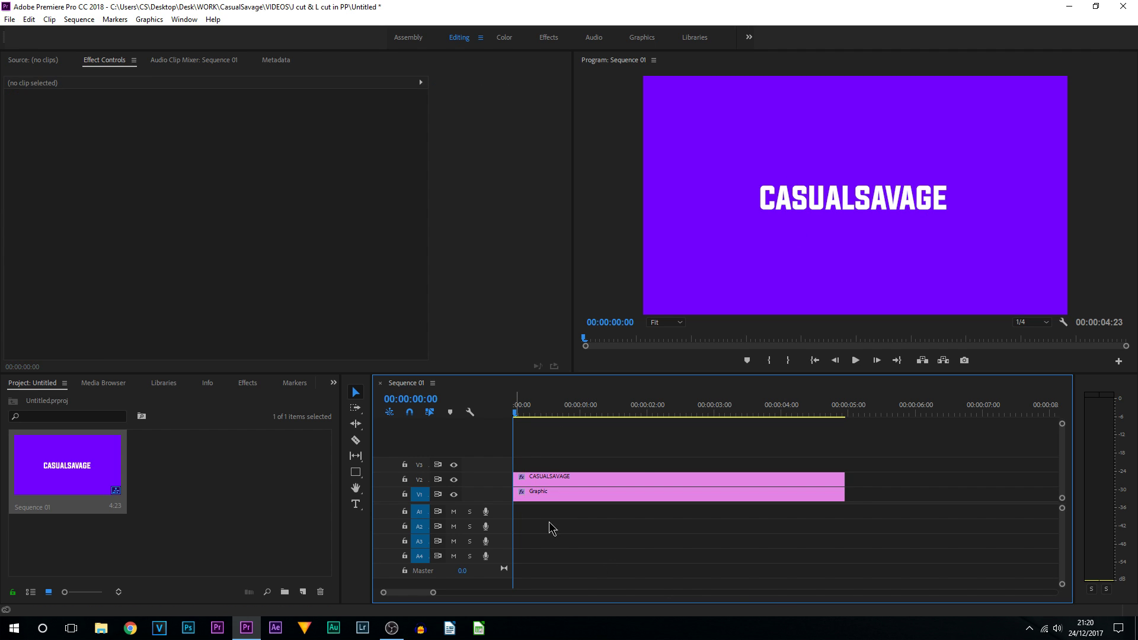
Draw a green 00FF3C rectangle over the title on V3, then add a new video track above it.
left_click(356, 472)
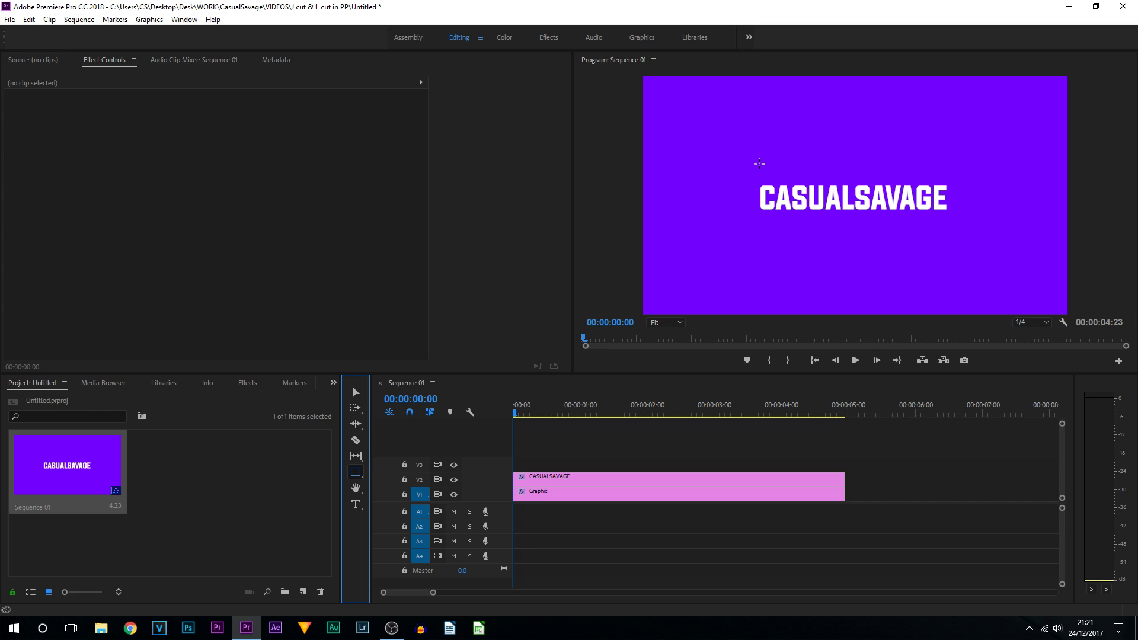
left_click_drag(750, 172, 952, 219)
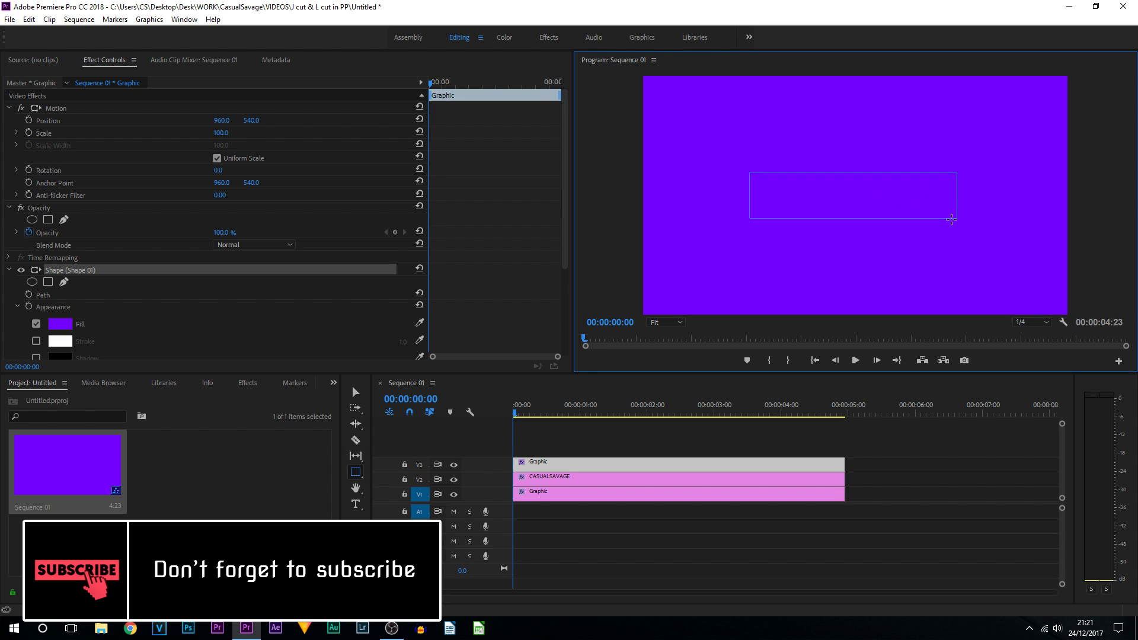
left_click(60, 323)
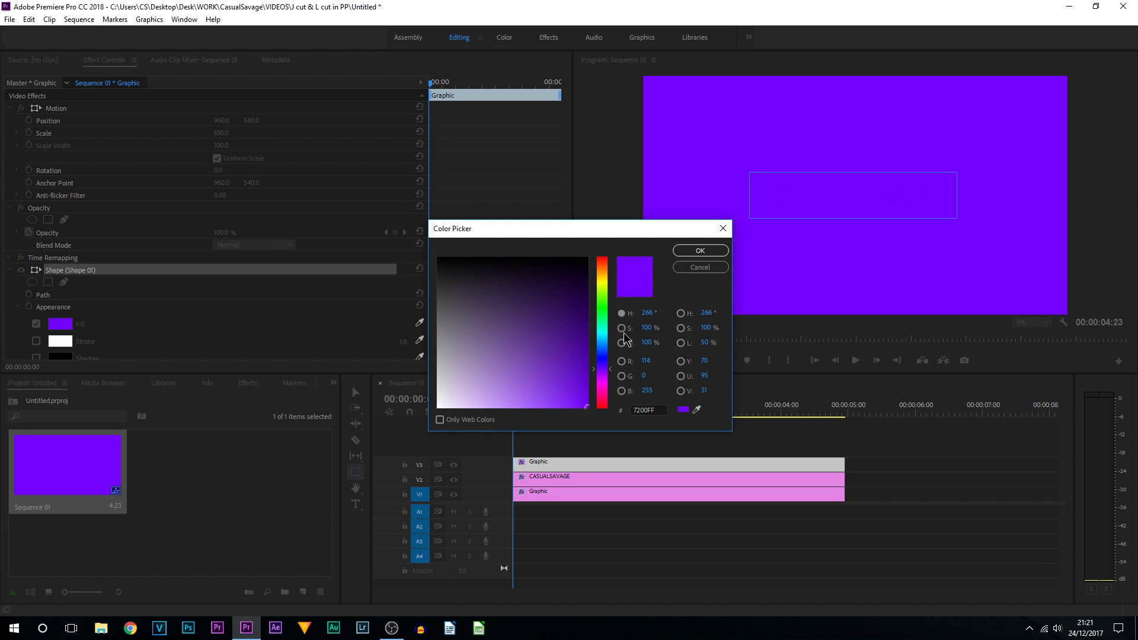
left_click(609, 324)
left_click_drag(608, 323, 609, 314)
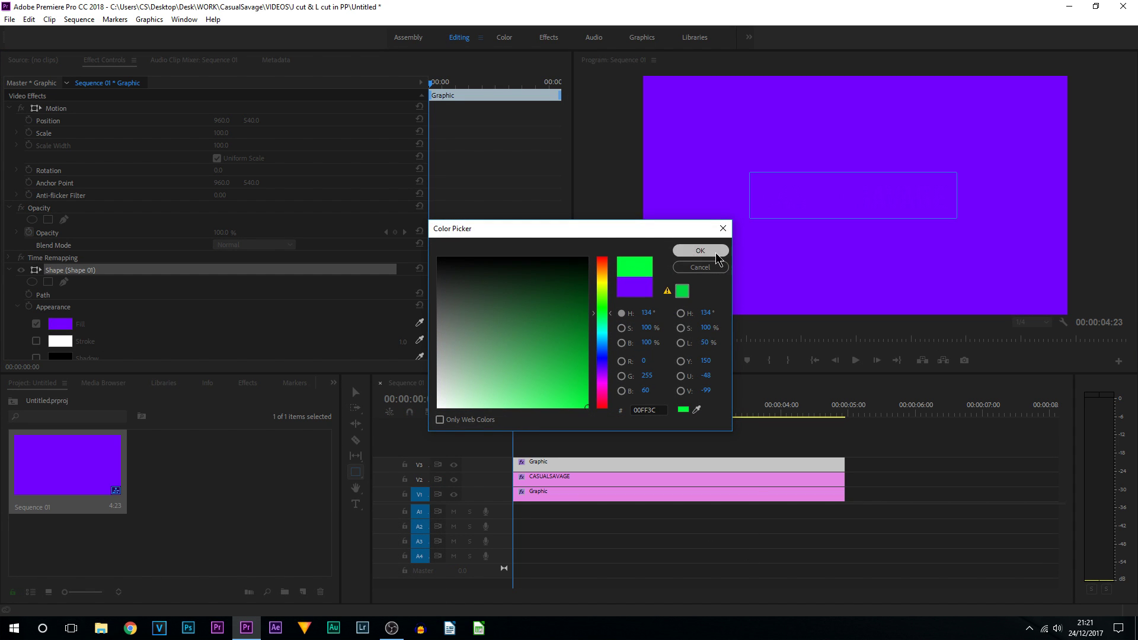
left_click(700, 251)
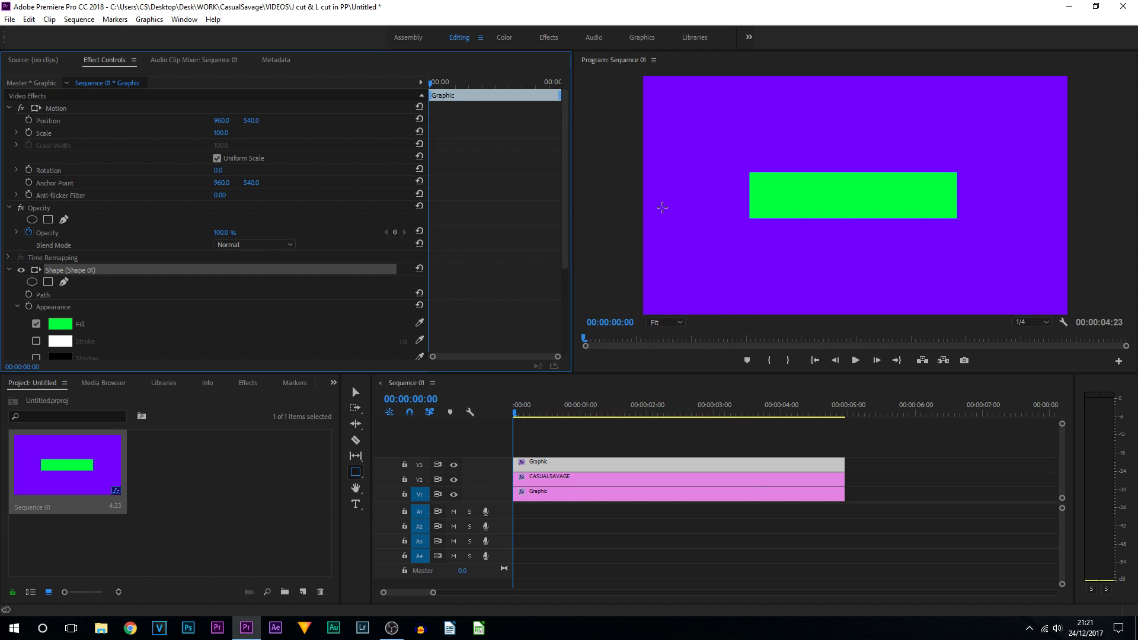
right_click(485, 464)
left_click(524, 490)
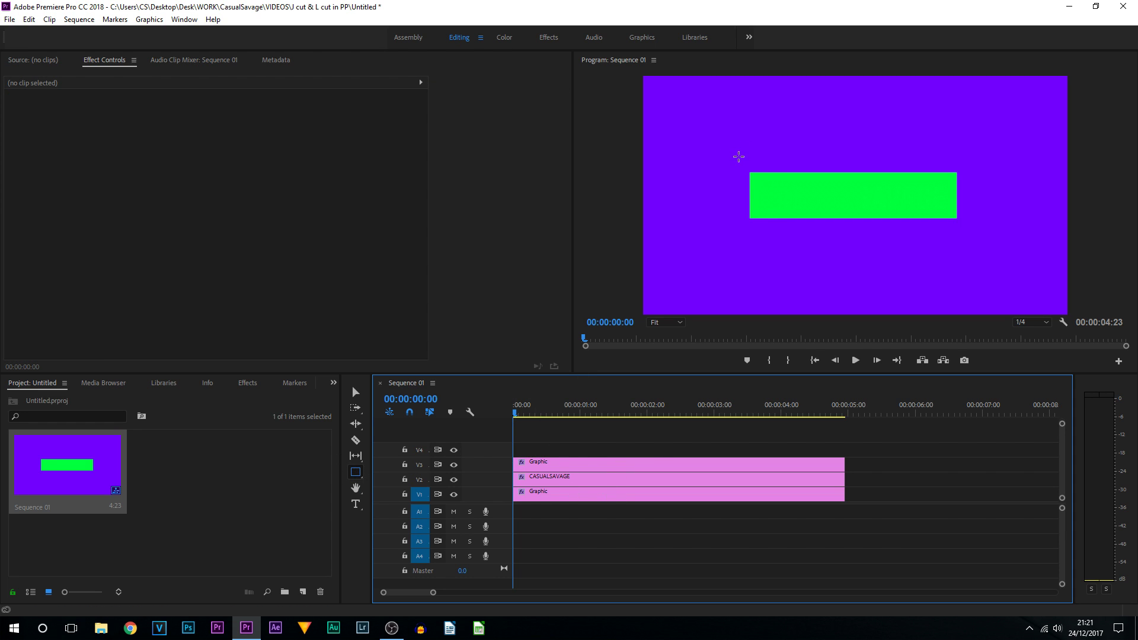
Draw a thin white line on V4 and centre it just above the green rectangle.
left_click_drag(747, 160, 966, 161)
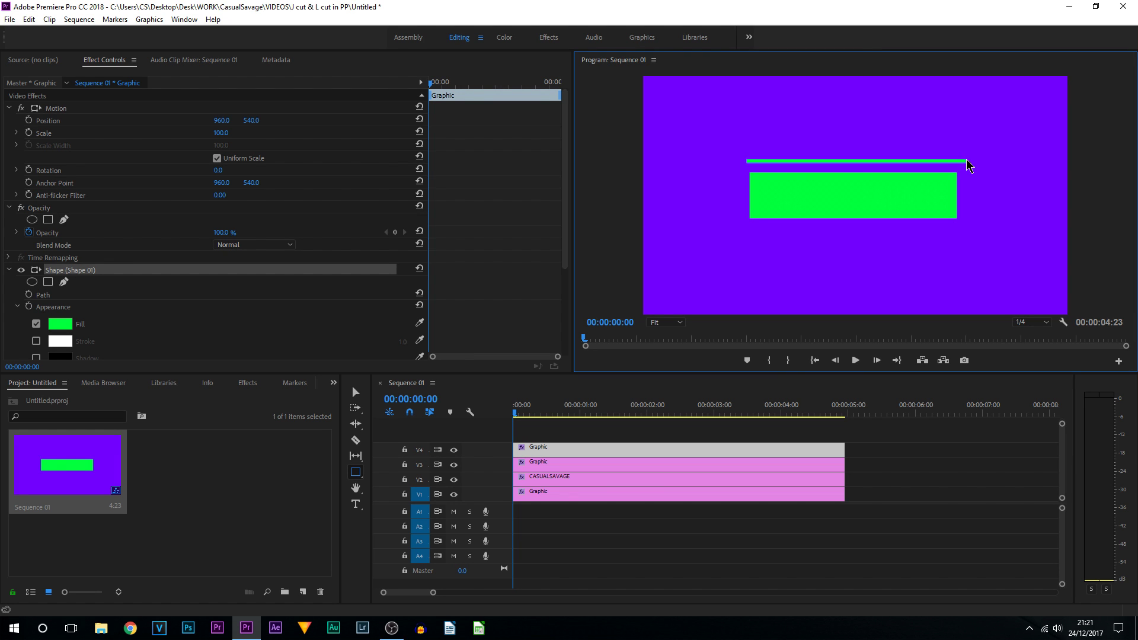
left_click(61, 324)
left_click_drag(505, 285, 438, 406)
left_click(700, 251)
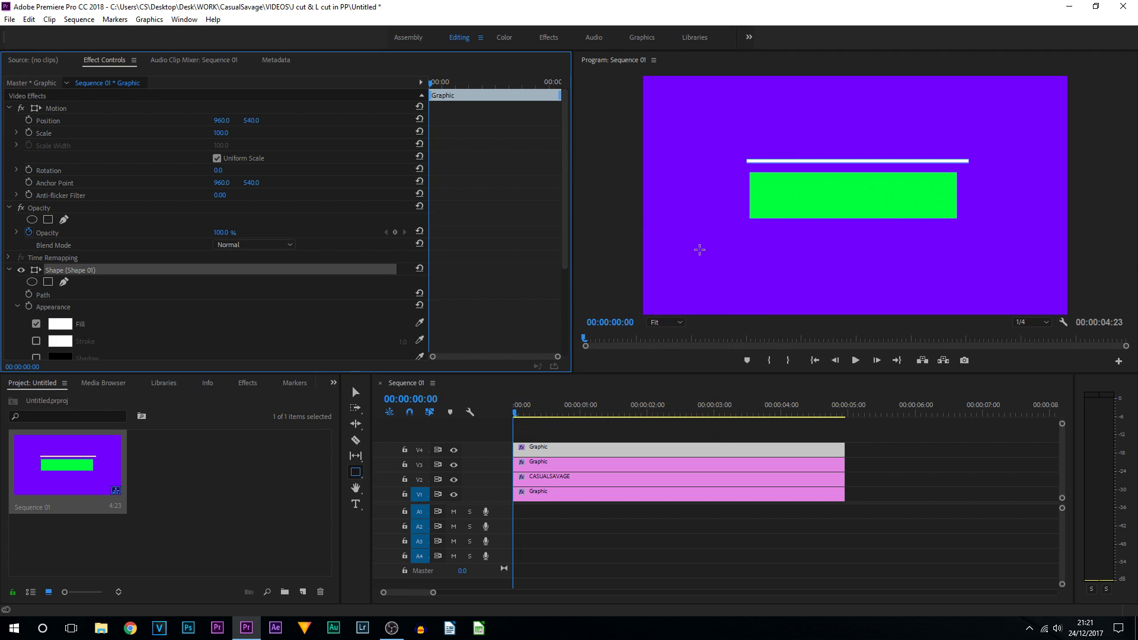
left_click(356, 392)
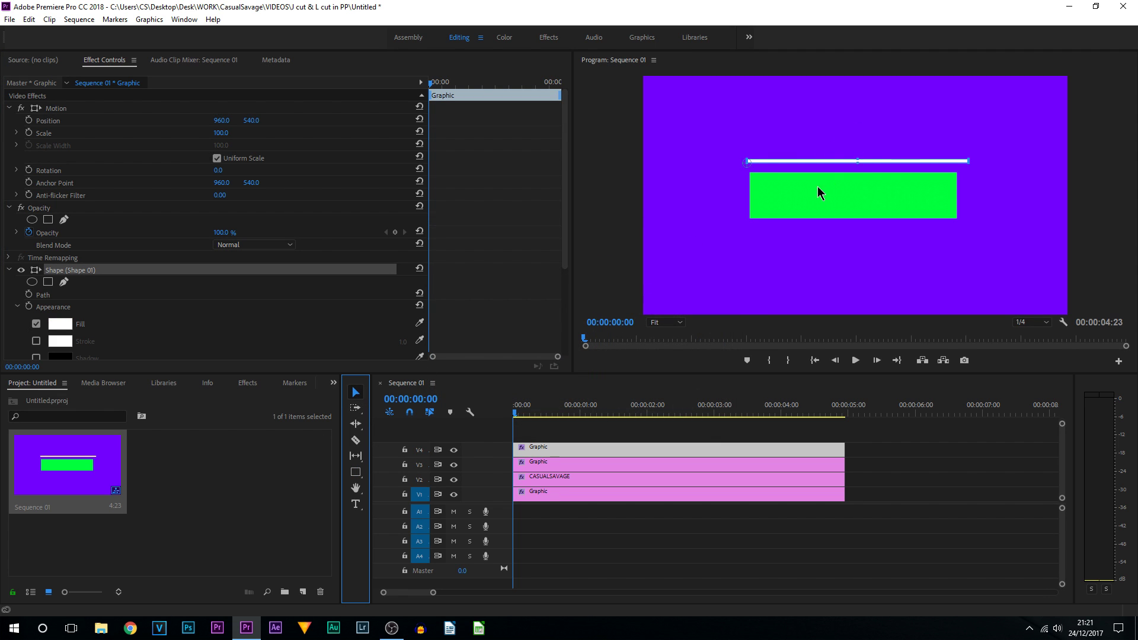
left_click_drag(881, 162, 879, 166)
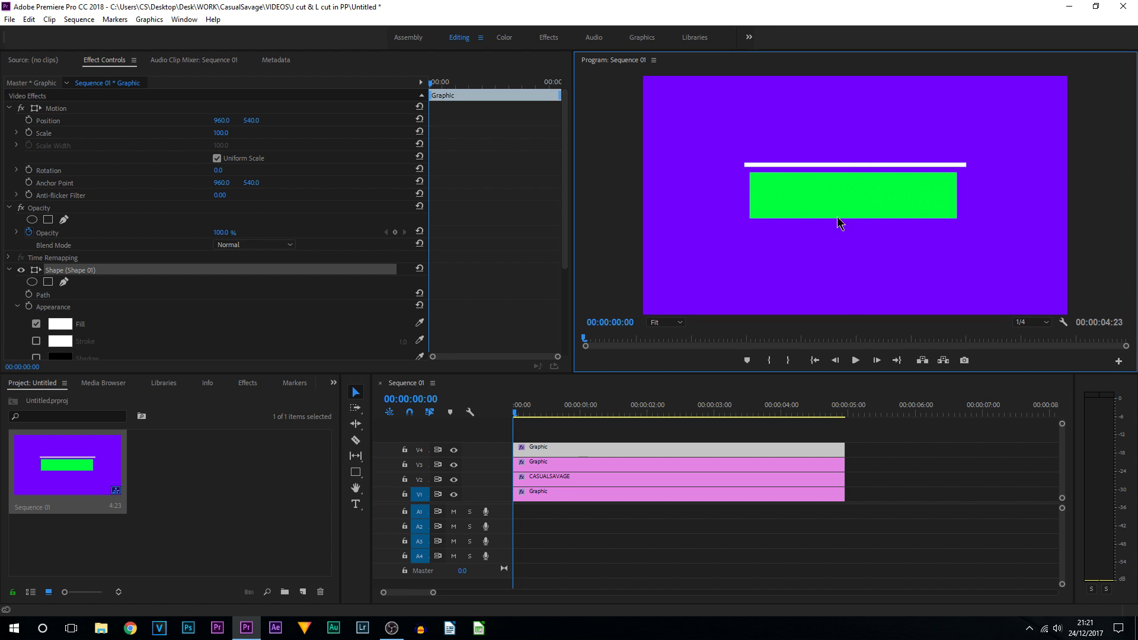
left_click(907, 162)
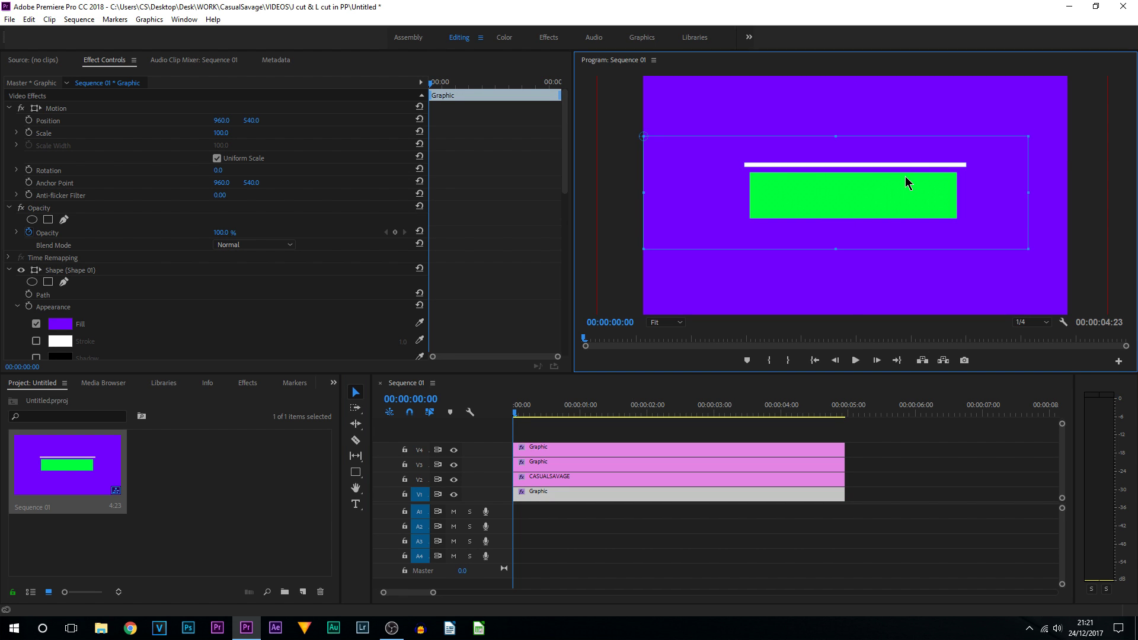
Nudge the white line down onto the green box, add a marker at 00:00:01:00, and select the V3 clip.
key("ctrl+z")
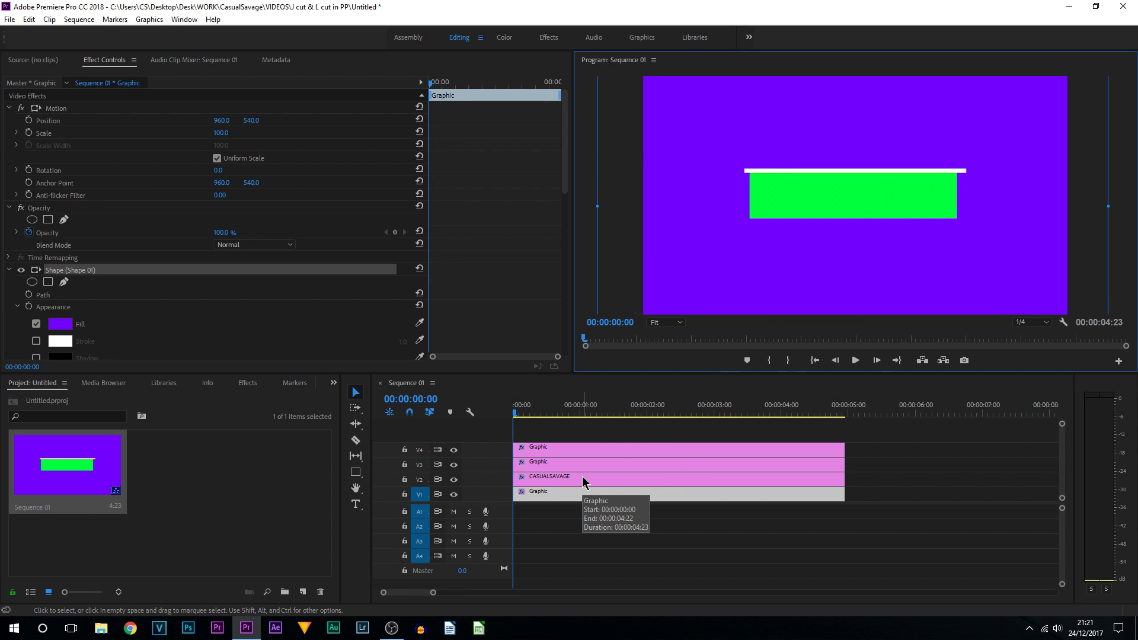
left_click(555, 413)
left_click_drag(556, 414, 582, 414)
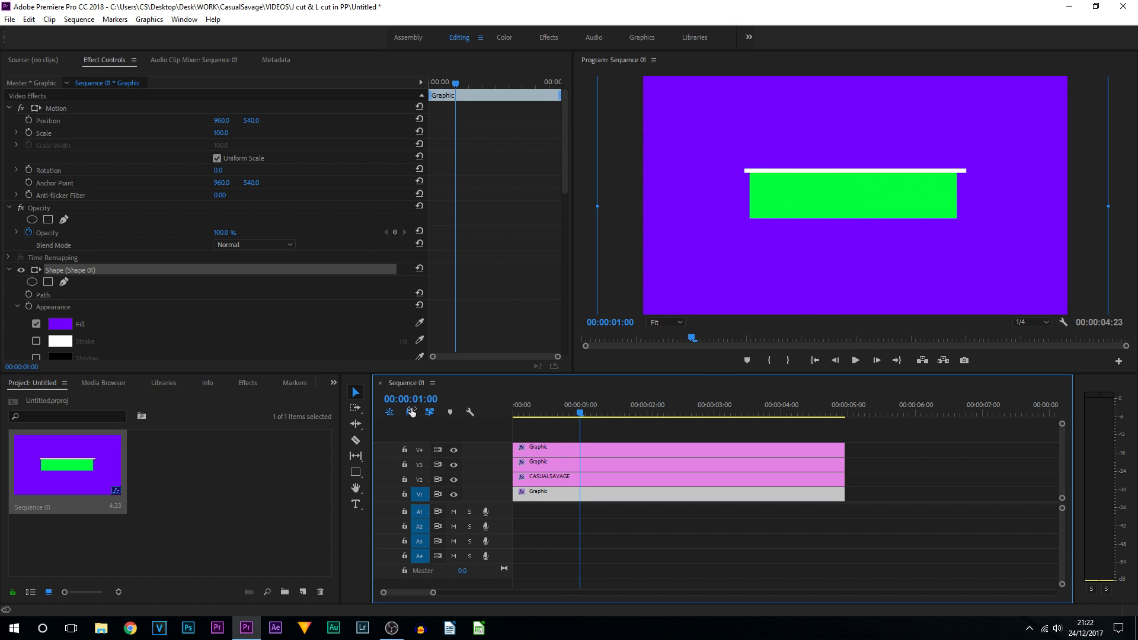
left_click(750, 364)
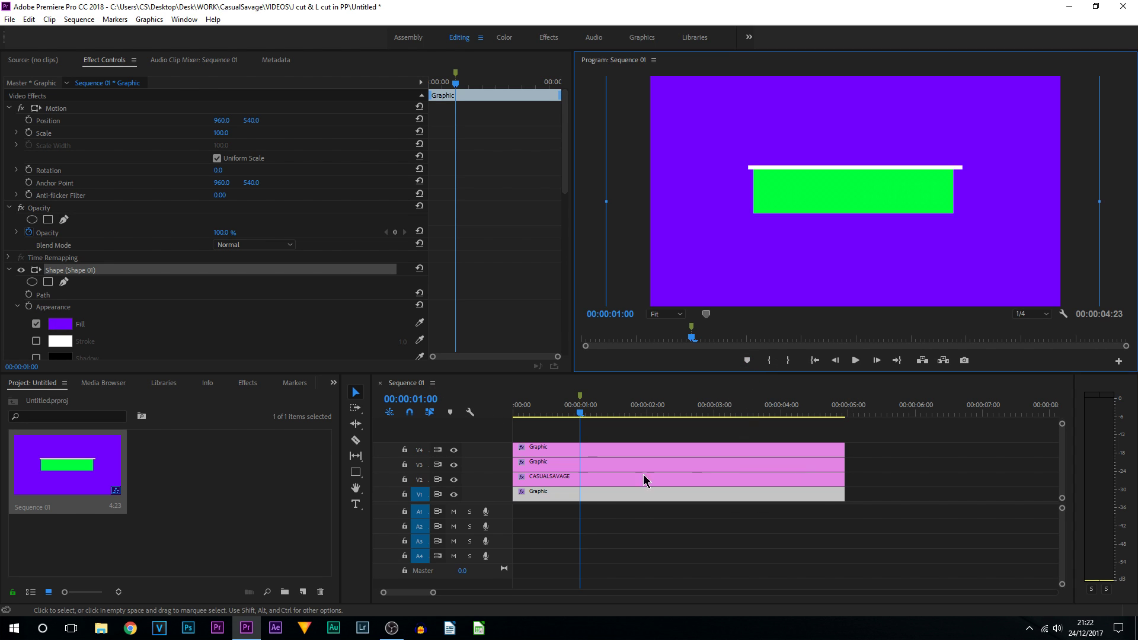
left_click(582, 465)
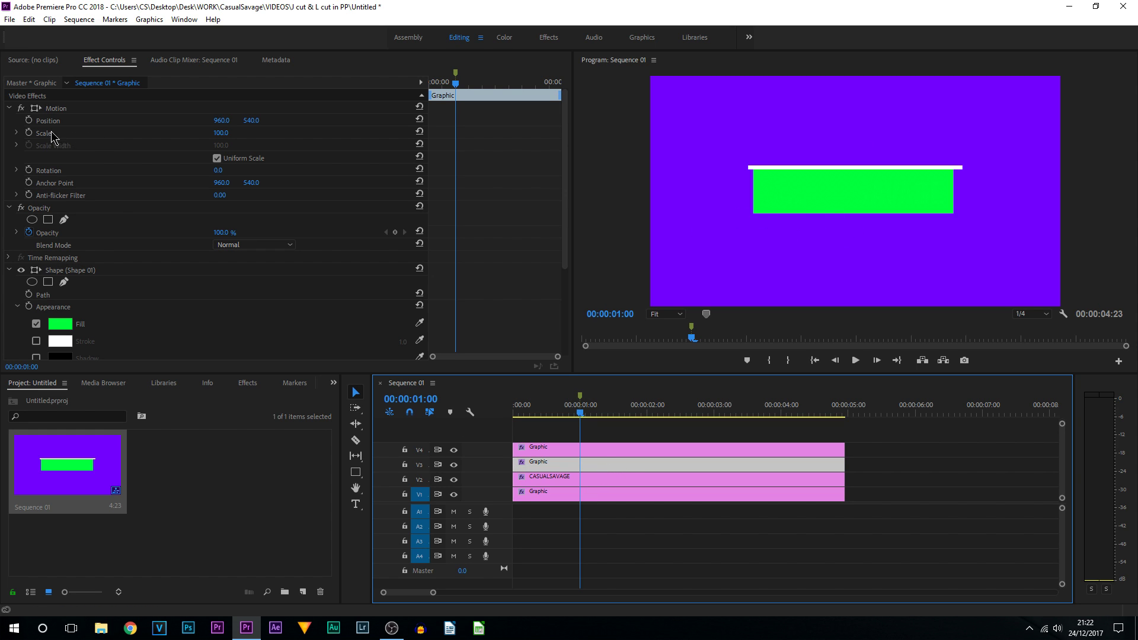
Keyframe the green box's Position from the clip start to one second, sliding it down to about 779.
left_click(29, 120)
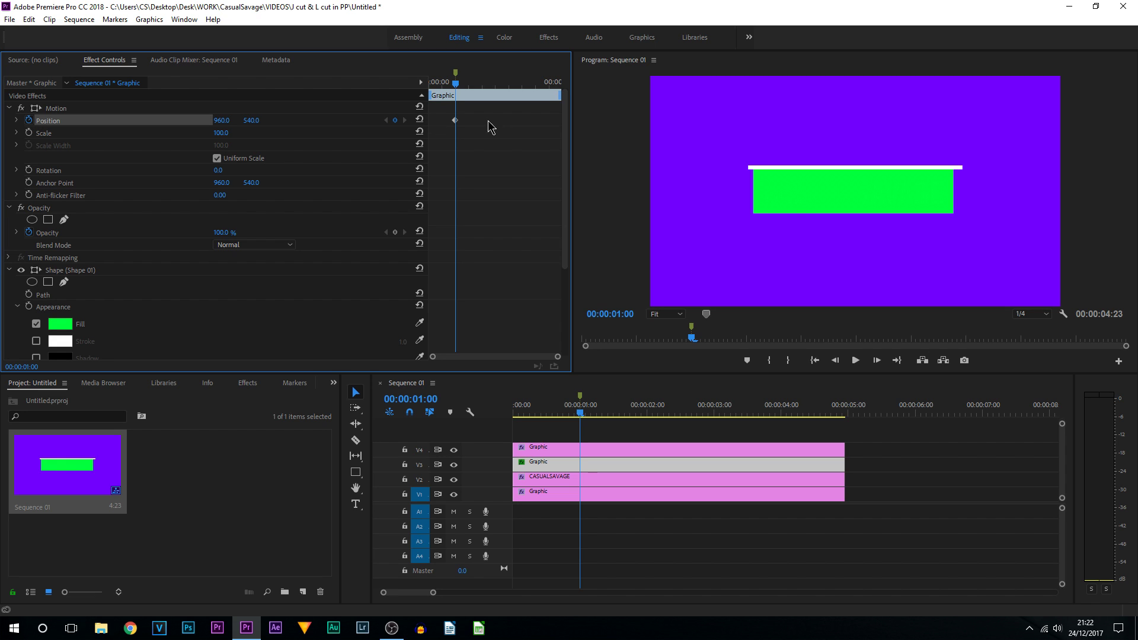
left_click_drag(456, 122, 249, 117)
left_click_drag(252, 120, 394, 120)
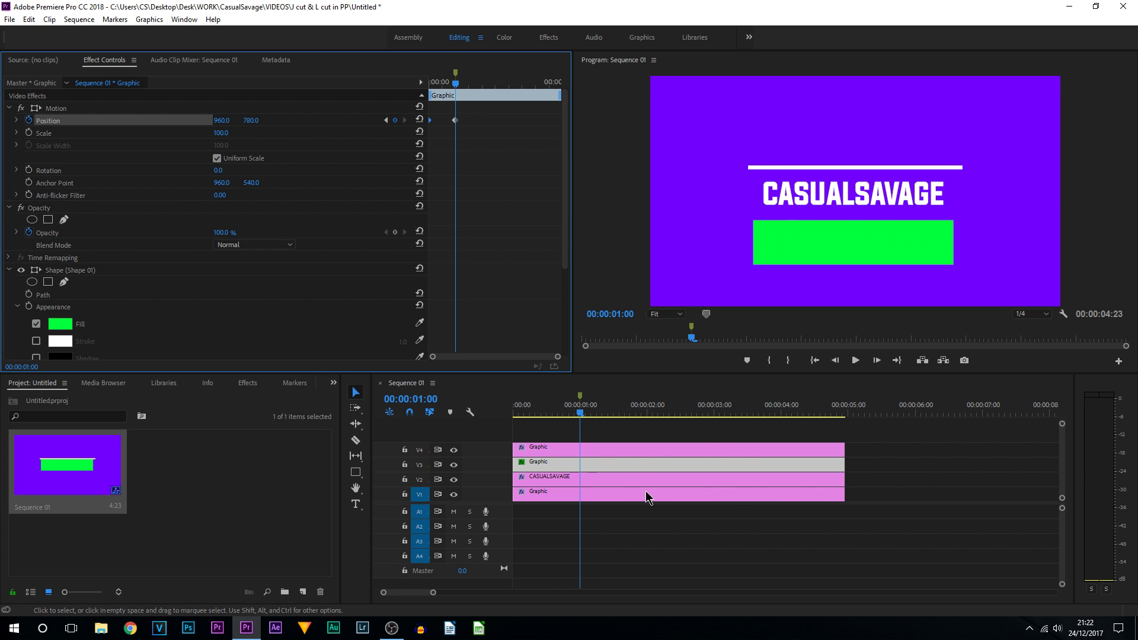
Keyframe the white line's Position to slide down to about 775 by one second, then preview the reveal.
left_click(588, 450)
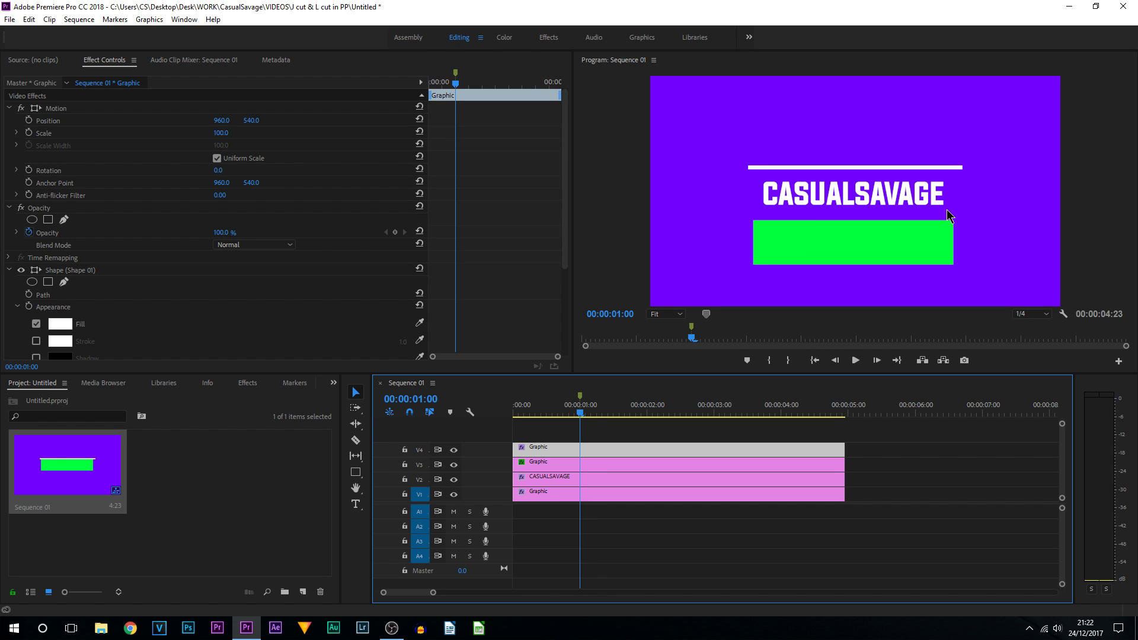
left_click(28, 121)
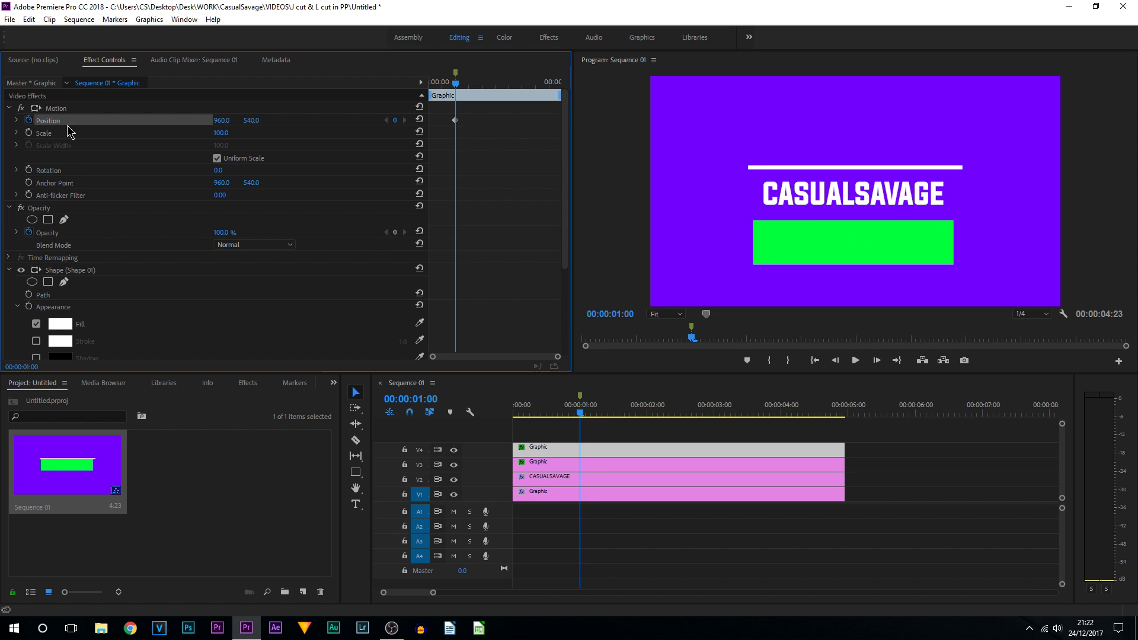
left_click_drag(455, 121, 283, 148)
left_click_drag(252, 119, 392, 119)
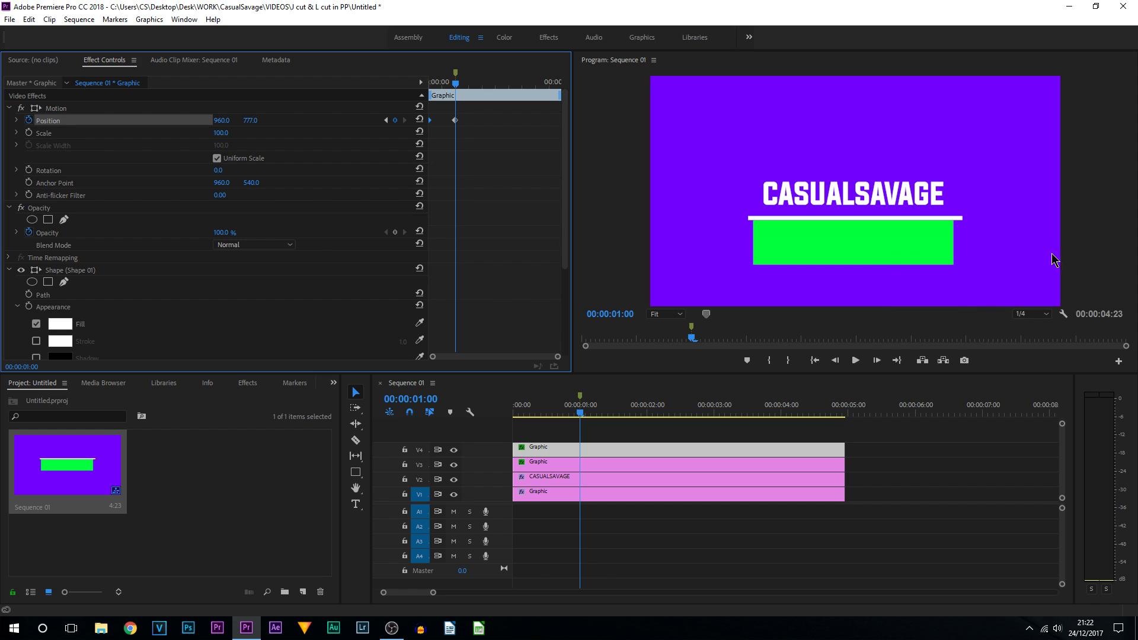
key("Home")
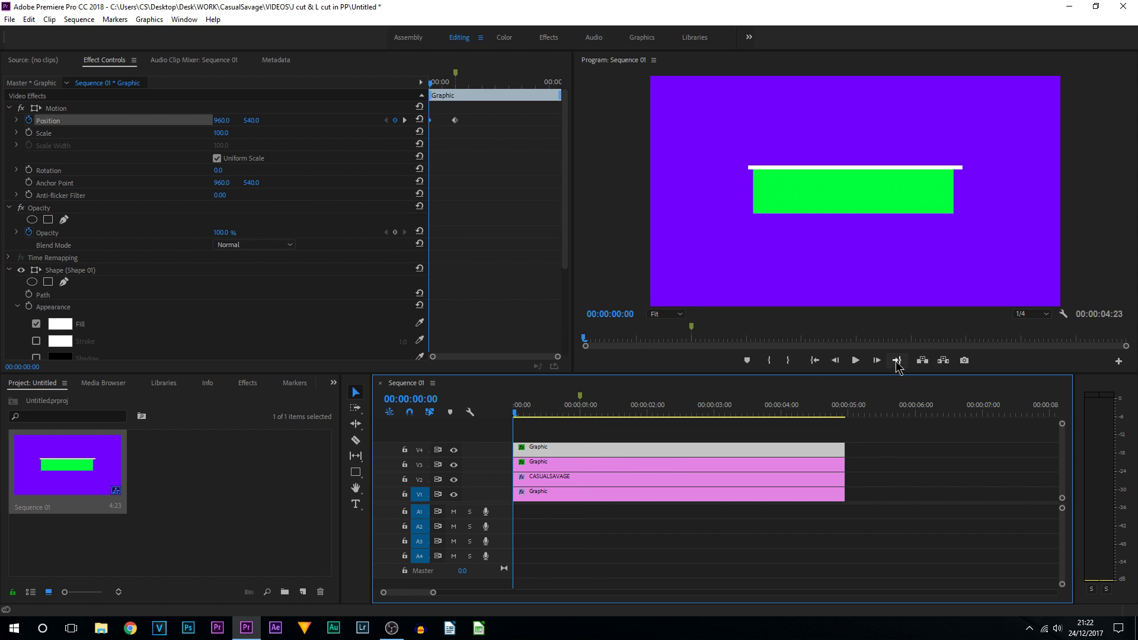
left_click(856, 366)
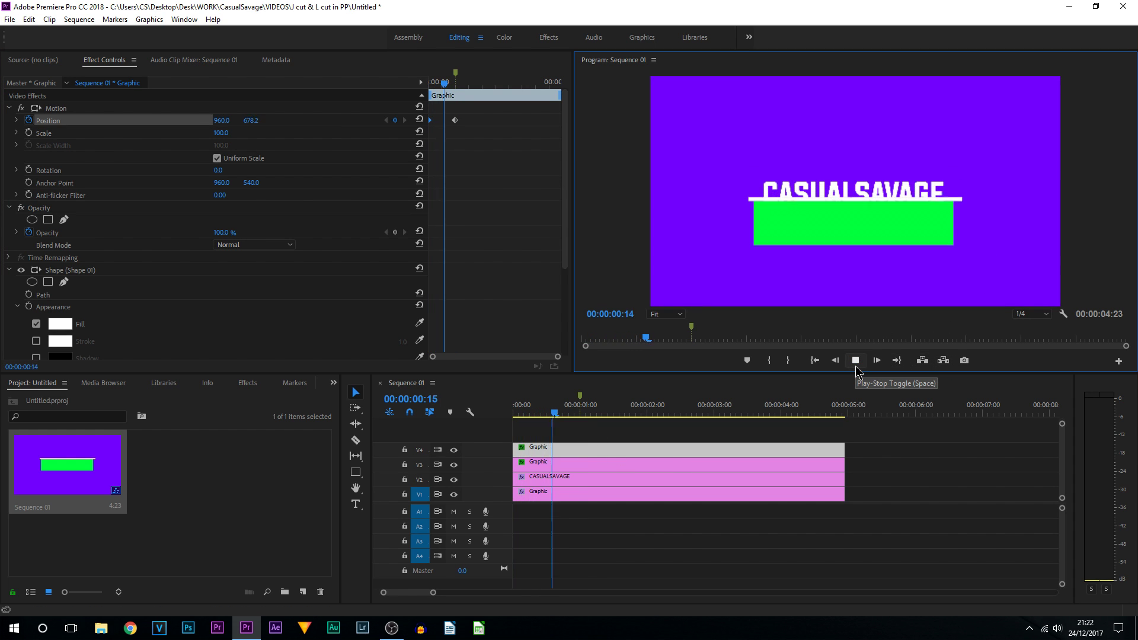
left_click(856, 366)
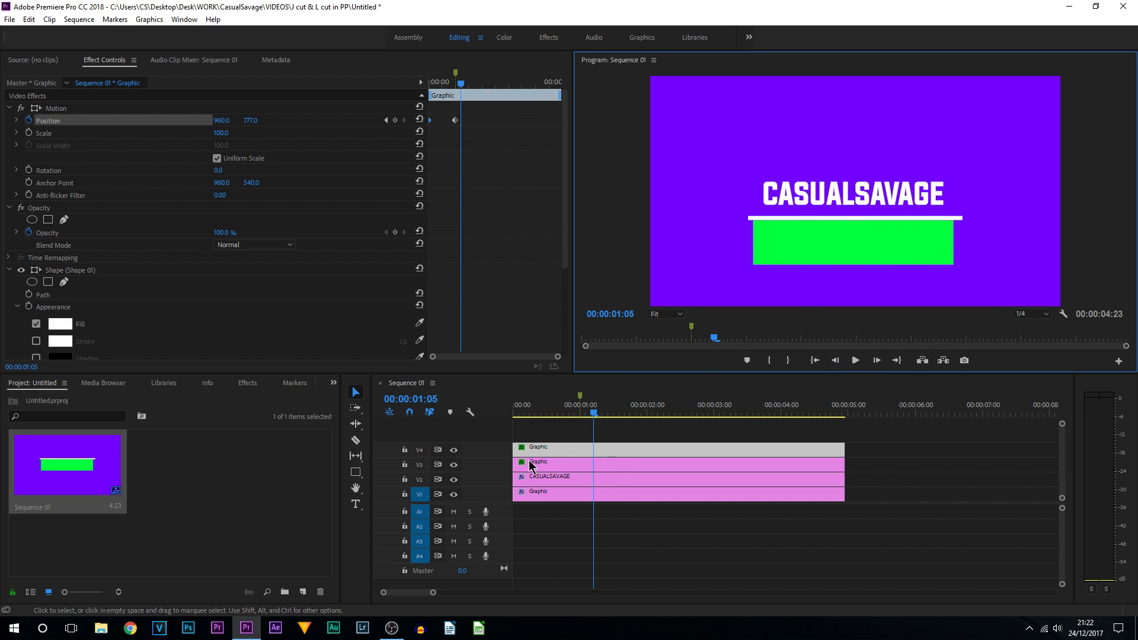
Eyedrop the purple 7200FF background as the sliding box's fill, then play from the start.
left_click(589, 467)
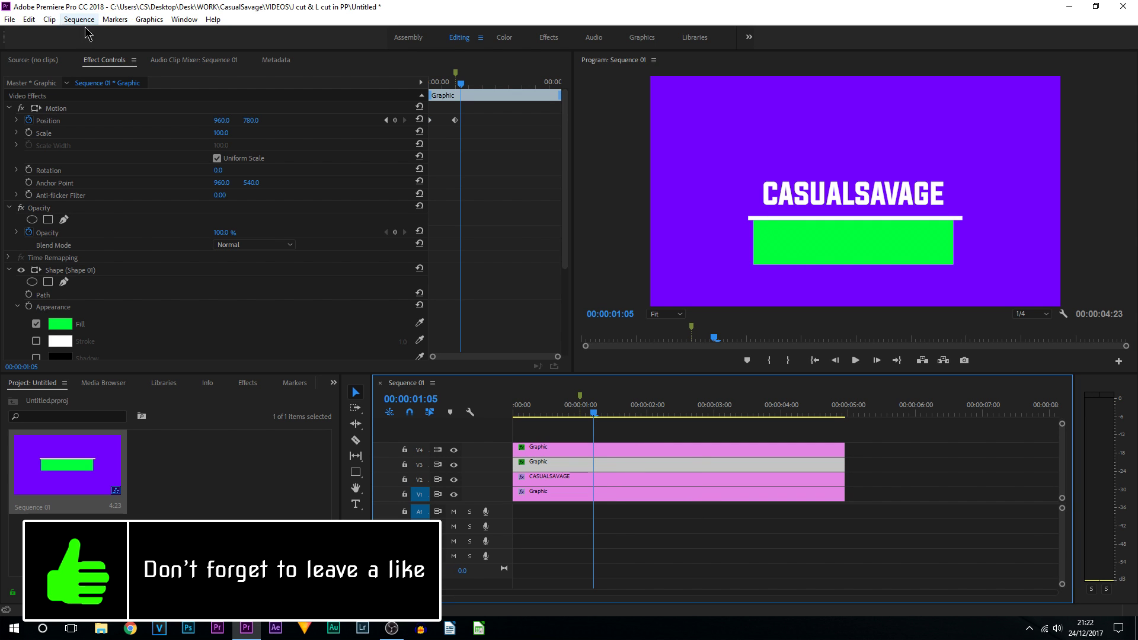
left_click(65, 325)
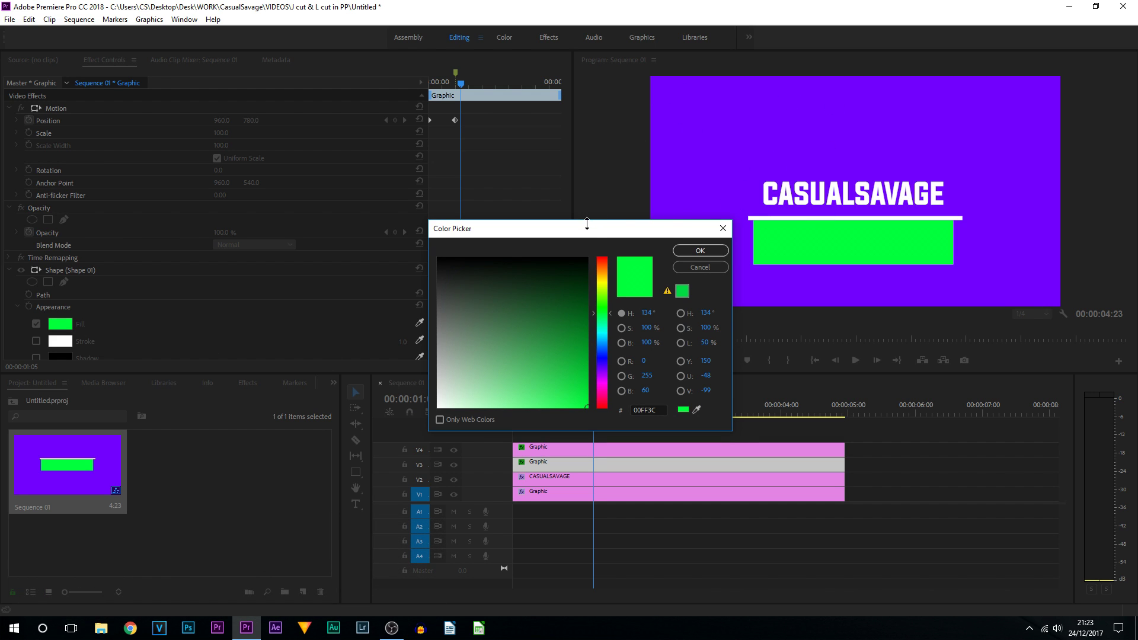
left_click_drag(587, 223, 450, 144)
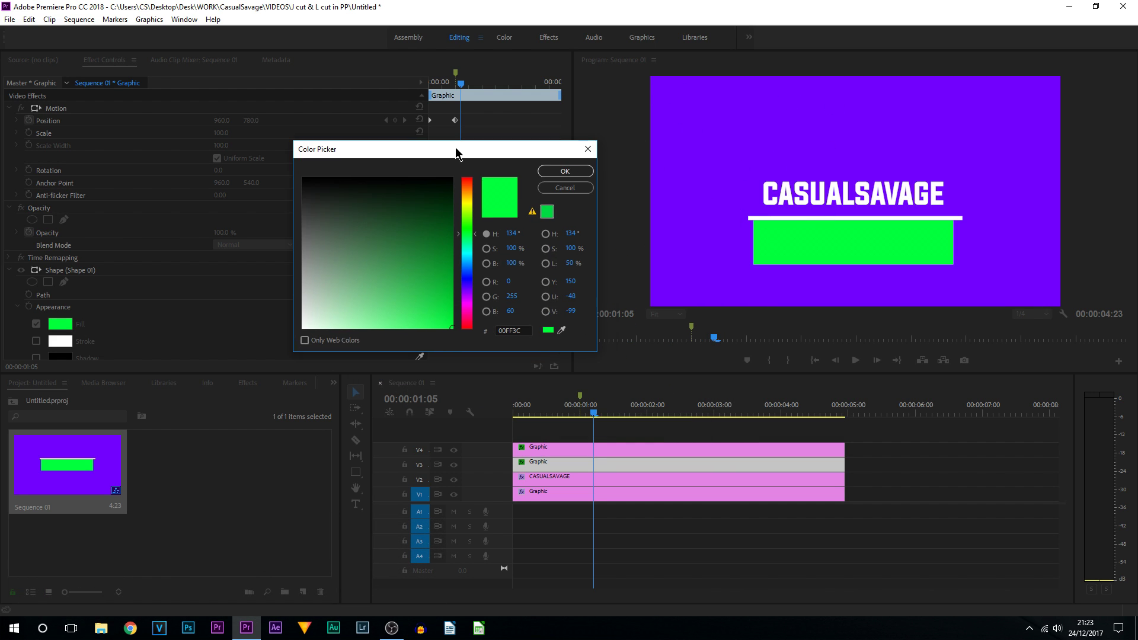
left_click(564, 329)
left_click(688, 127)
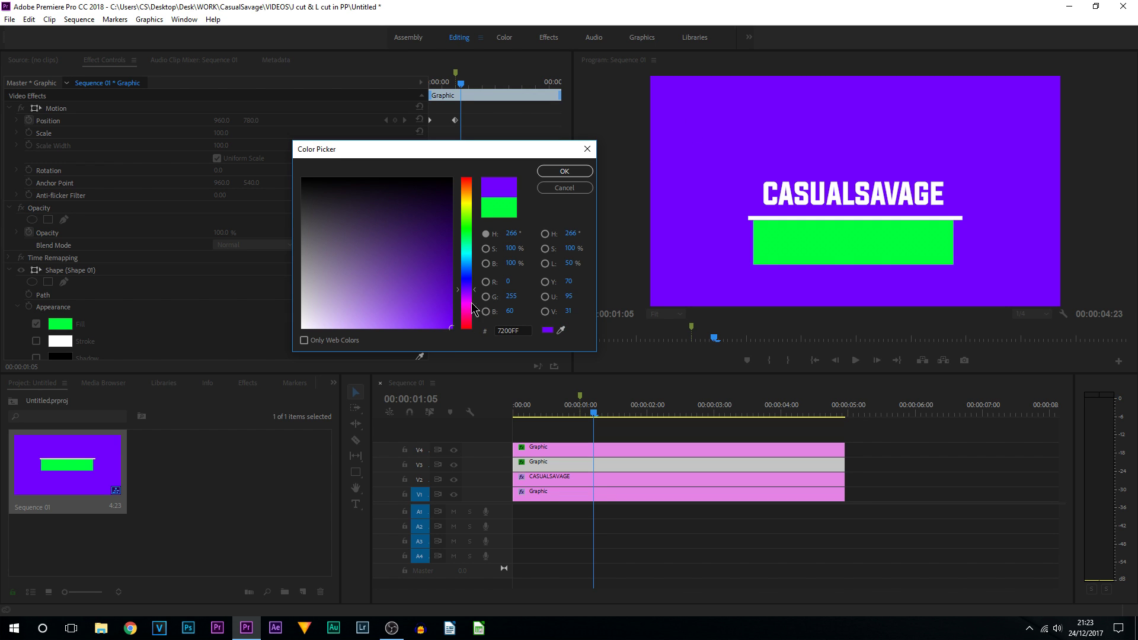
left_click(583, 172)
left_click(537, 465)
key("Home")
left_click(857, 358)
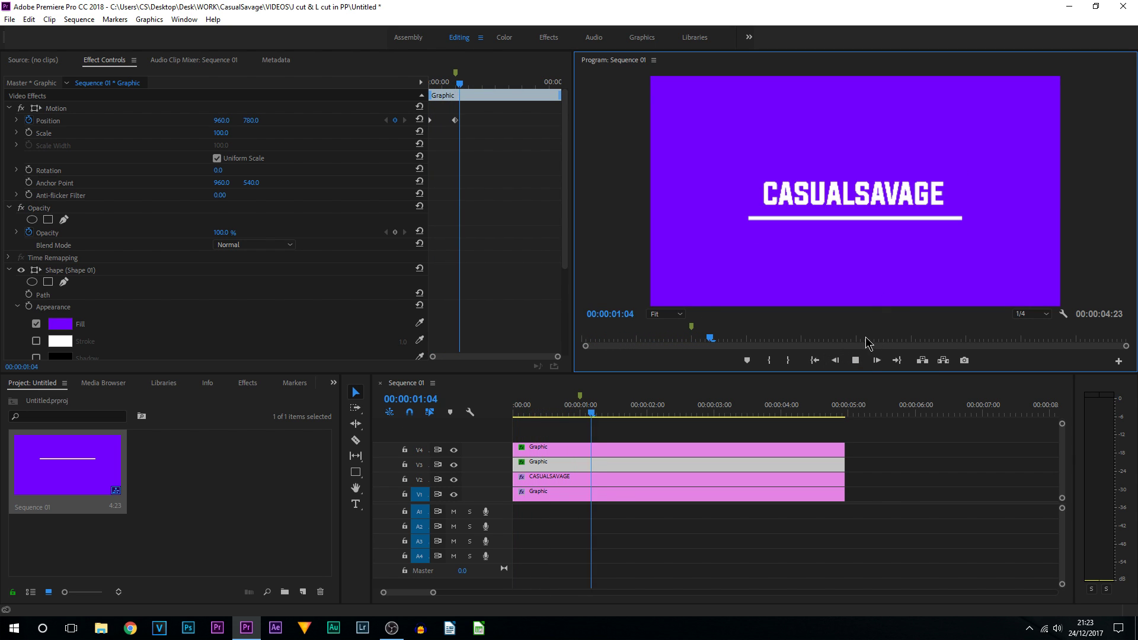
Replay the reveal from the start, then marquee-select the V4 line and V3 box clips.
left_click(858, 360)
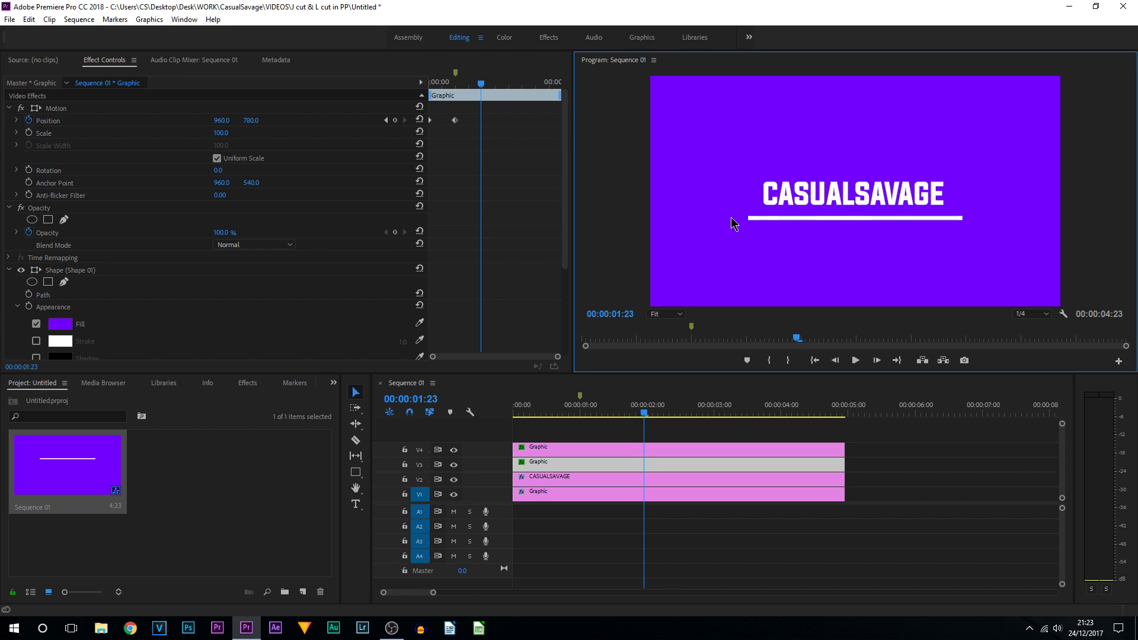
left_click(562, 386)
key("Home")
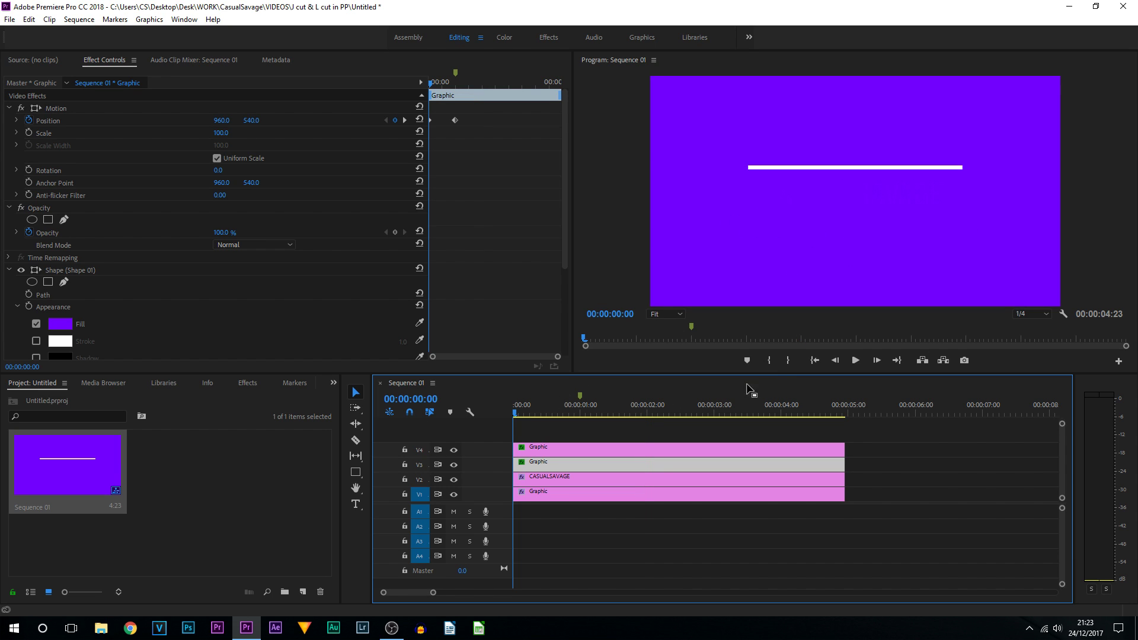
left_click(857, 362)
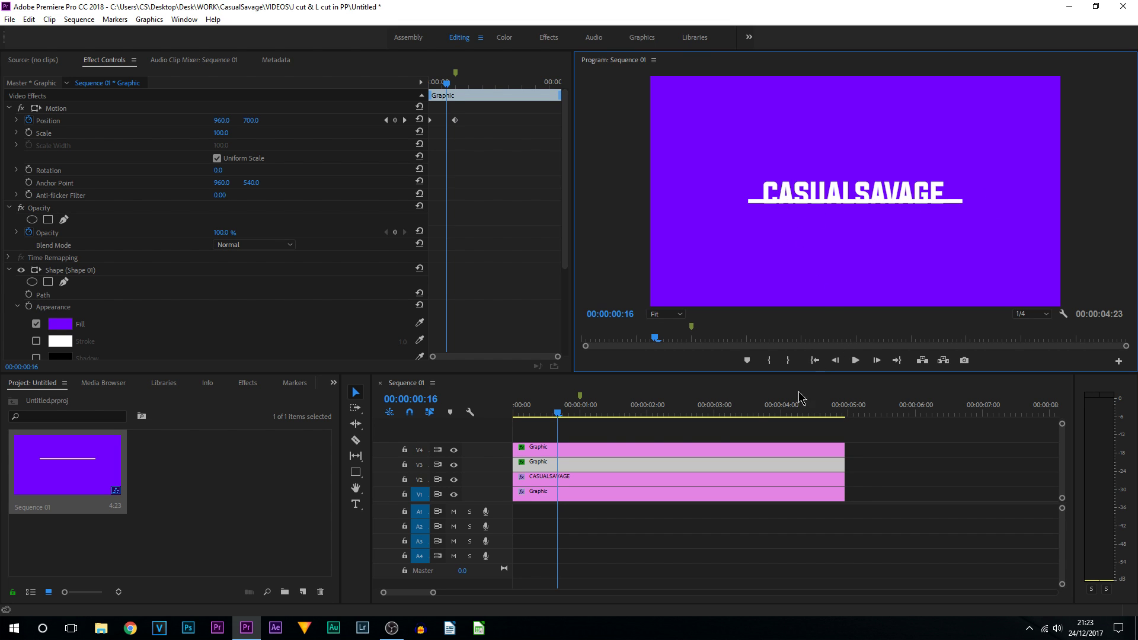
left_click_drag(611, 433, 532, 459)
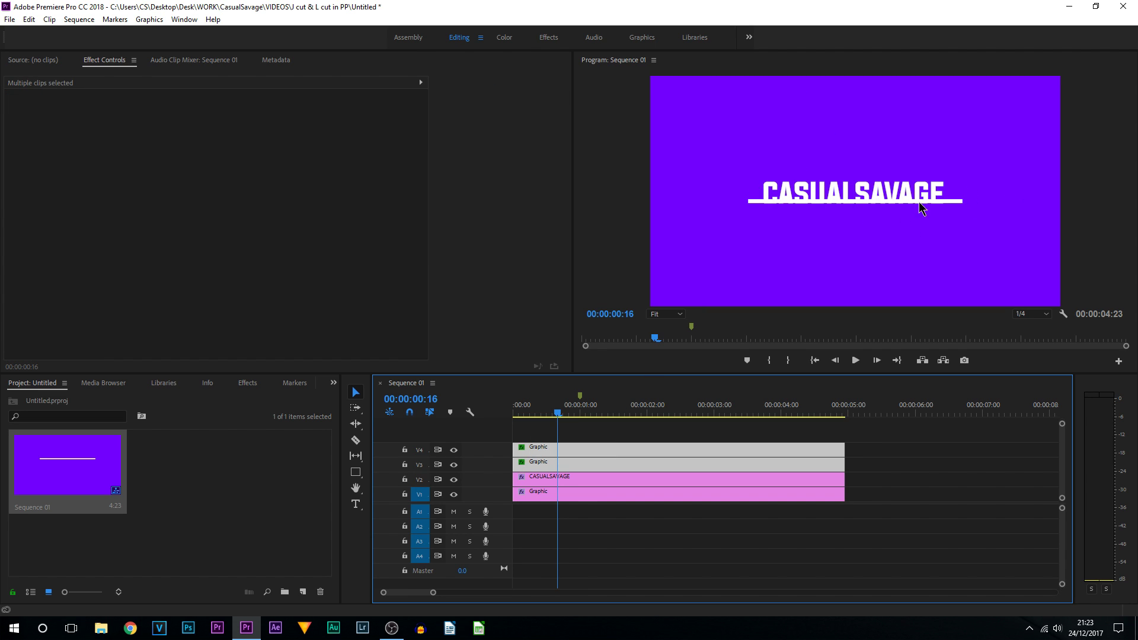
Delete the line and box clips and draw a new white rectangle over the title on V3.
key("Delete")
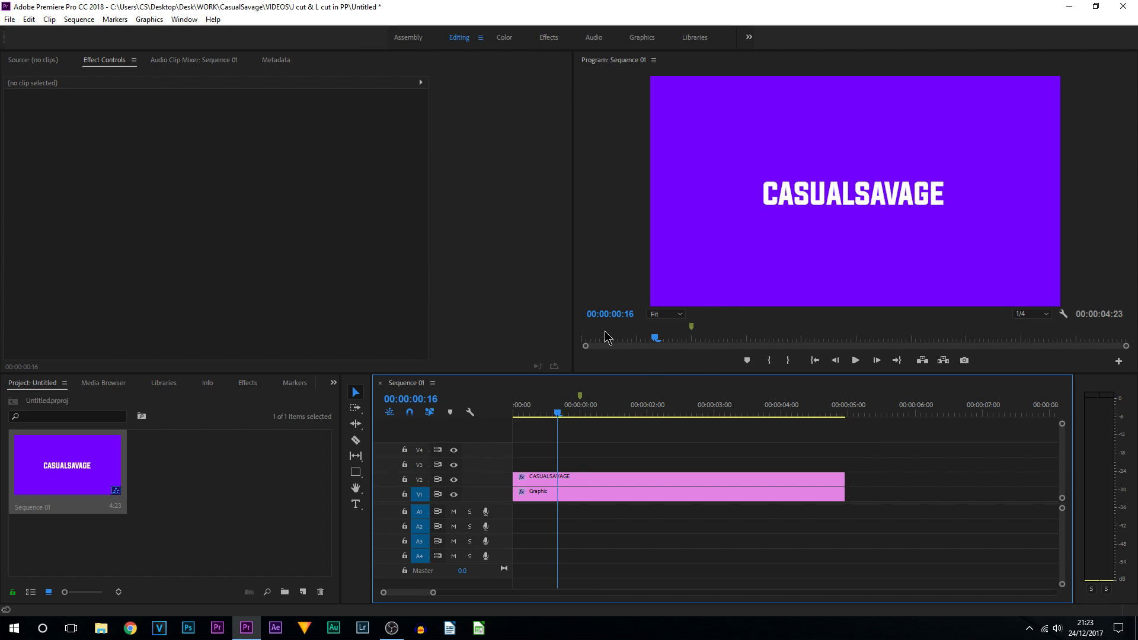
left_click_drag(357, 477, 391, 480)
left_click_drag(754, 170, 952, 214)
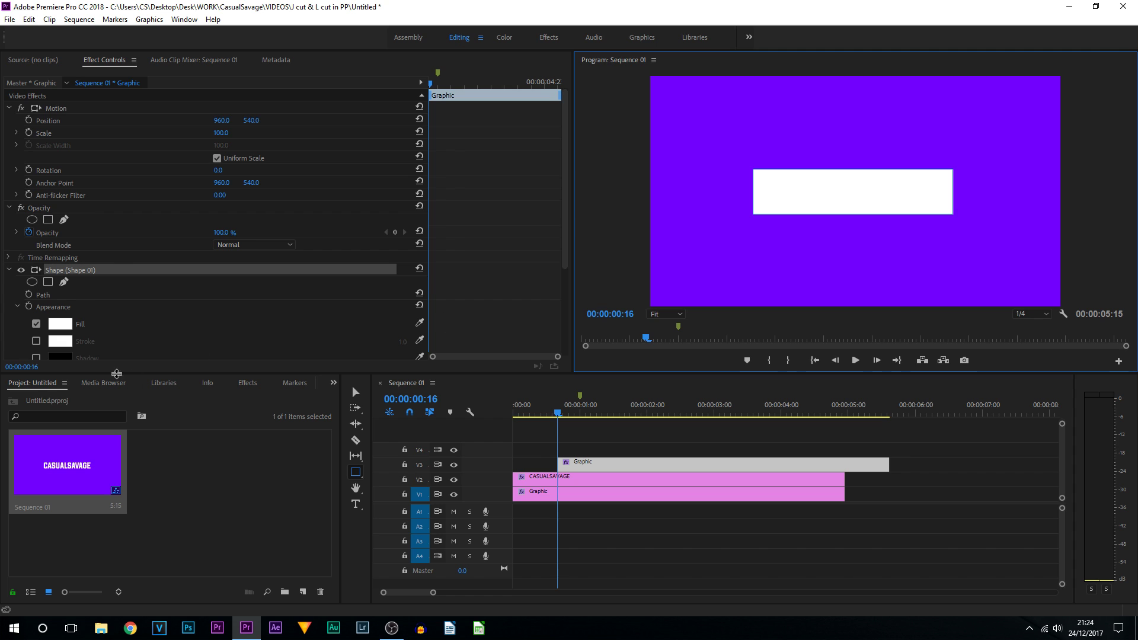
Fill the V3 rectangle with bright green 18FF00.
left_click(60, 323)
left_click(601, 304)
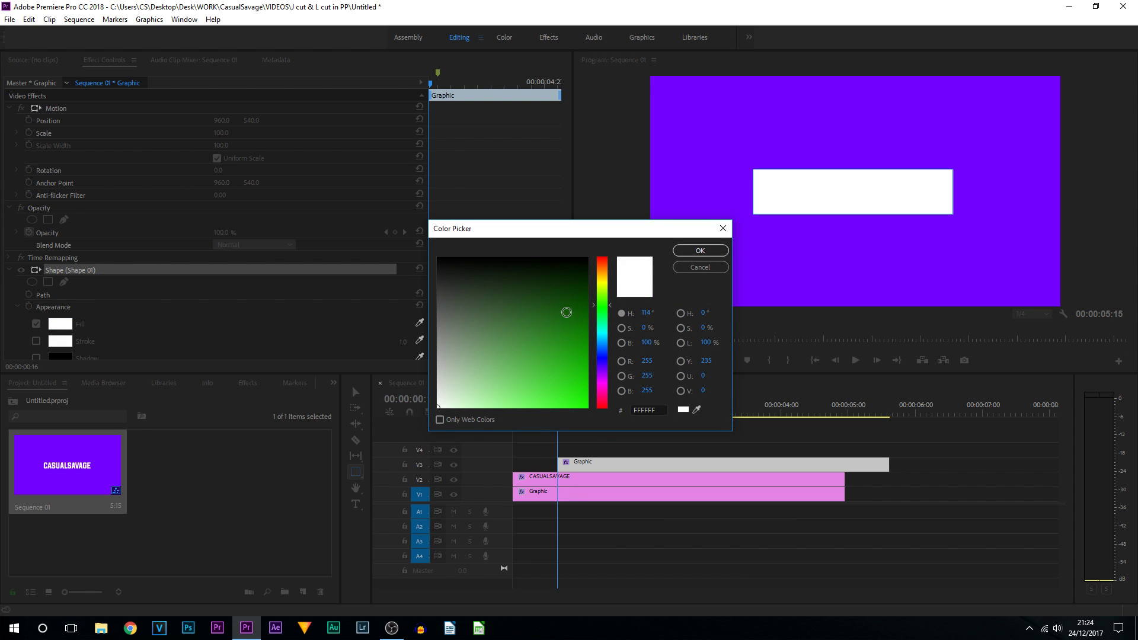
left_click(586, 407)
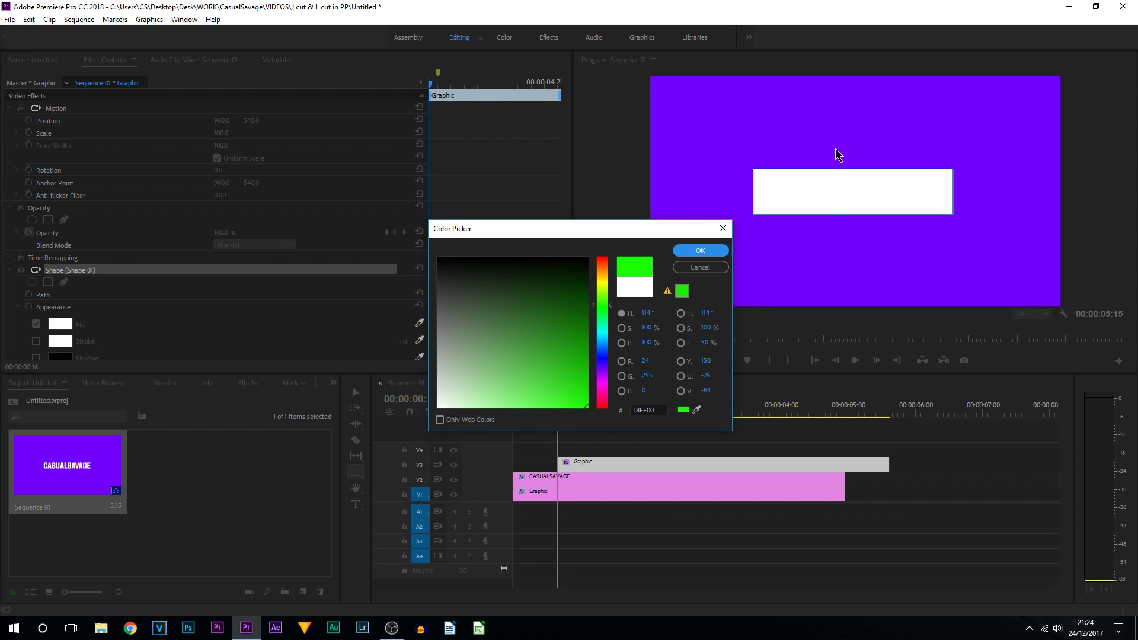
left_click(689, 251)
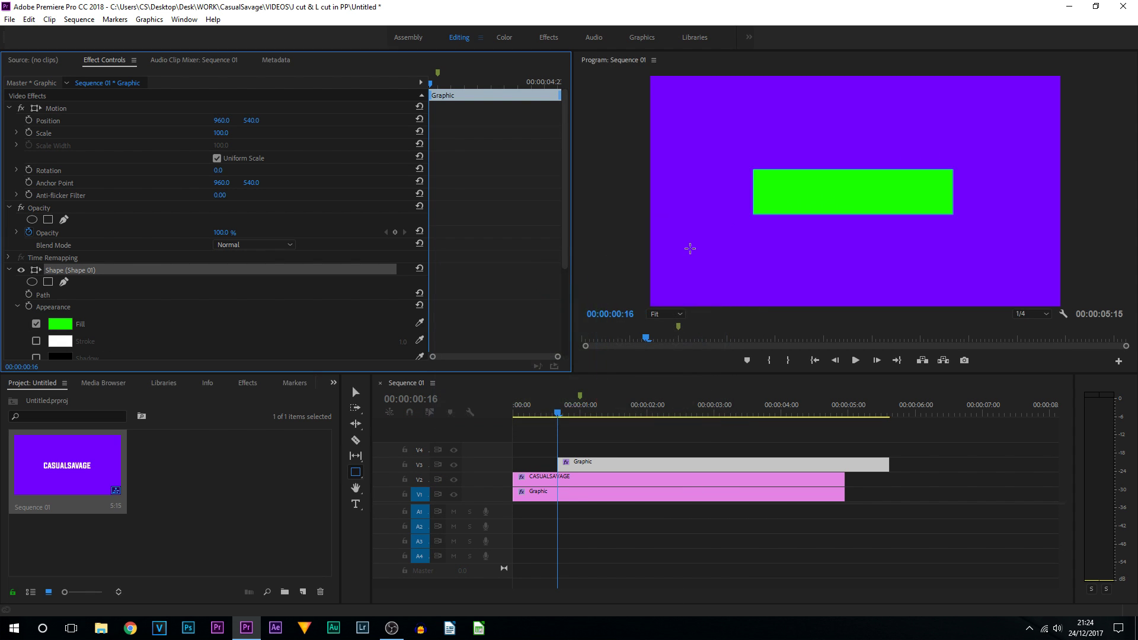
left_click(554, 446)
Draw a thin vertical bar on V4 at the green rectangle's left edge and fill it white.
left_click(359, 473)
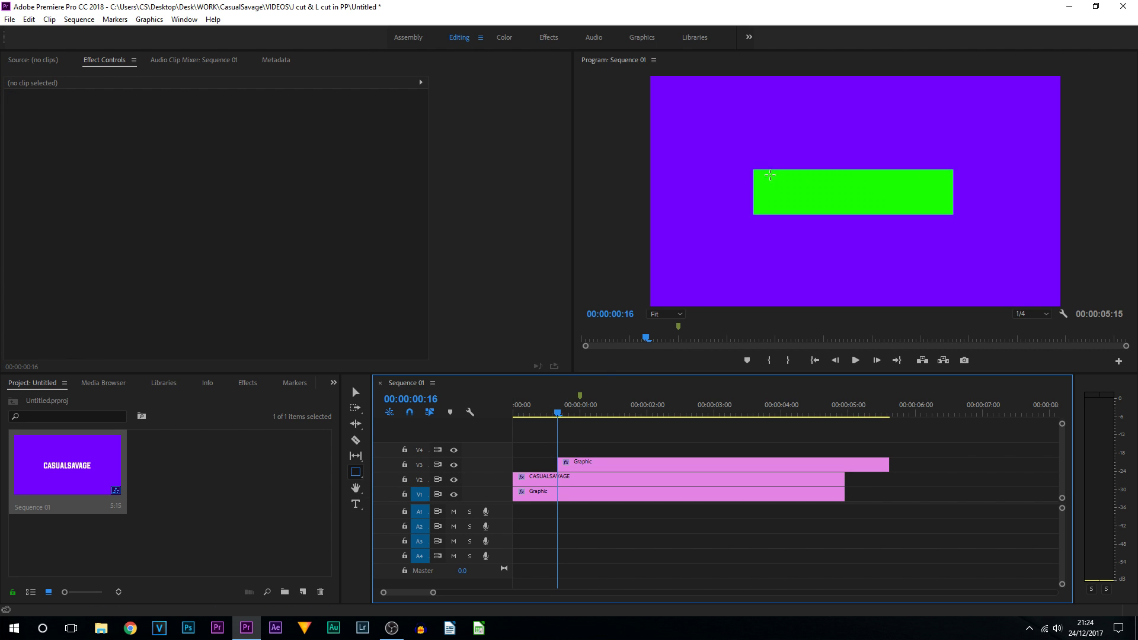
left_click_drag(744, 169, 744, 214)
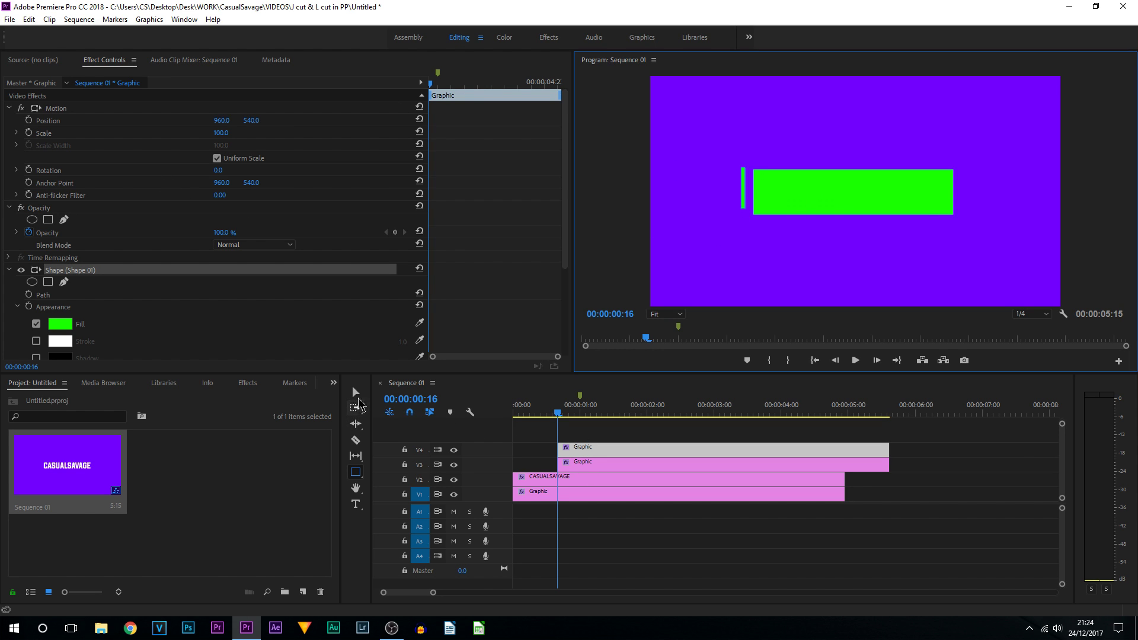
left_click(356, 392)
left_click(742, 201)
left_click(604, 443)
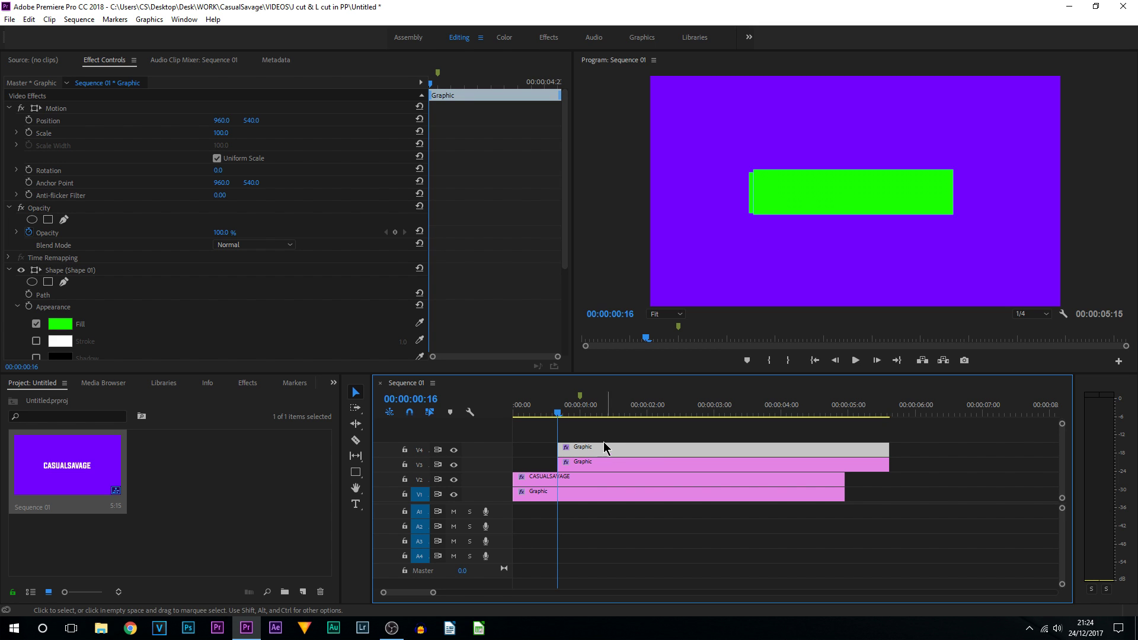
left_click(60, 323)
left_click_drag(527, 291, 359, 474)
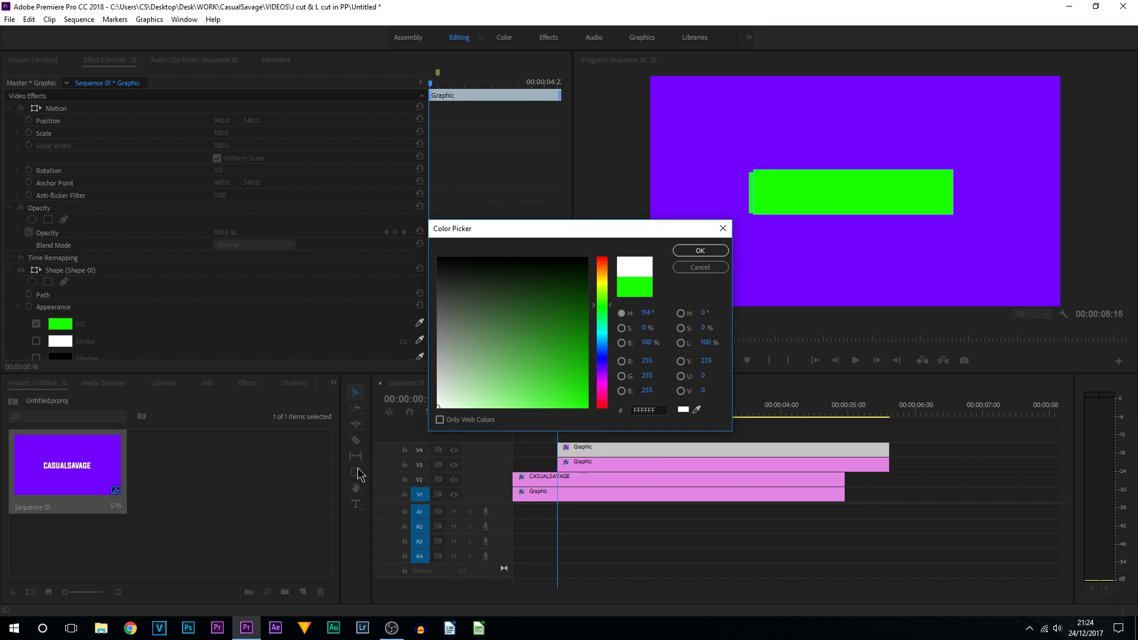
left_click(705, 253)
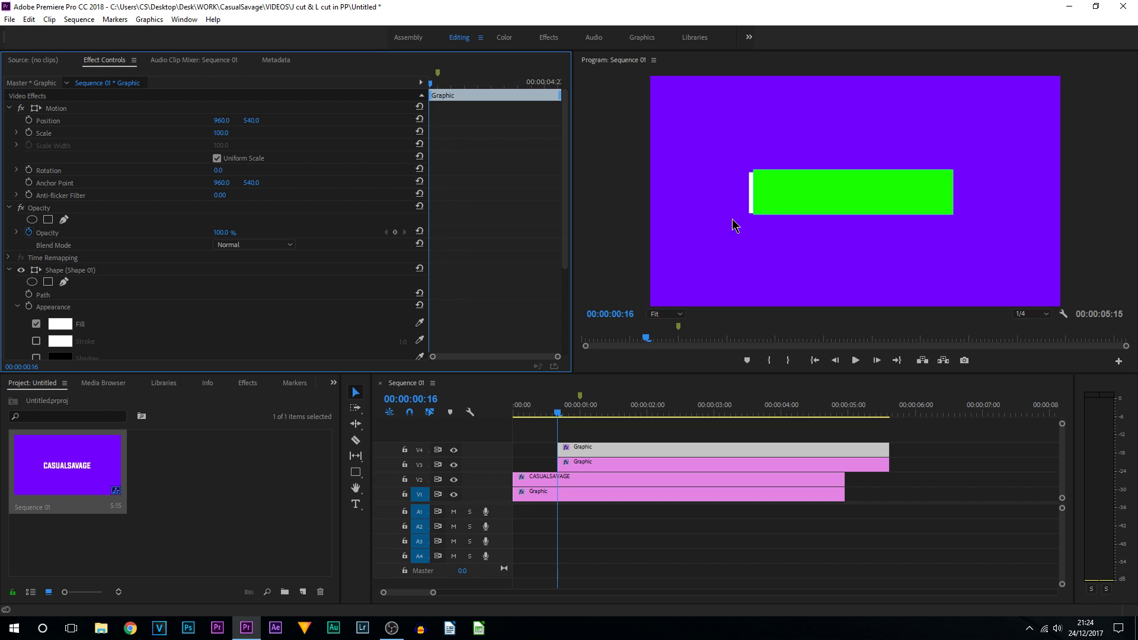
Keyframe the green bar's Position X from 960 at the clip start to 1925 at one second.
left_click(598, 436)
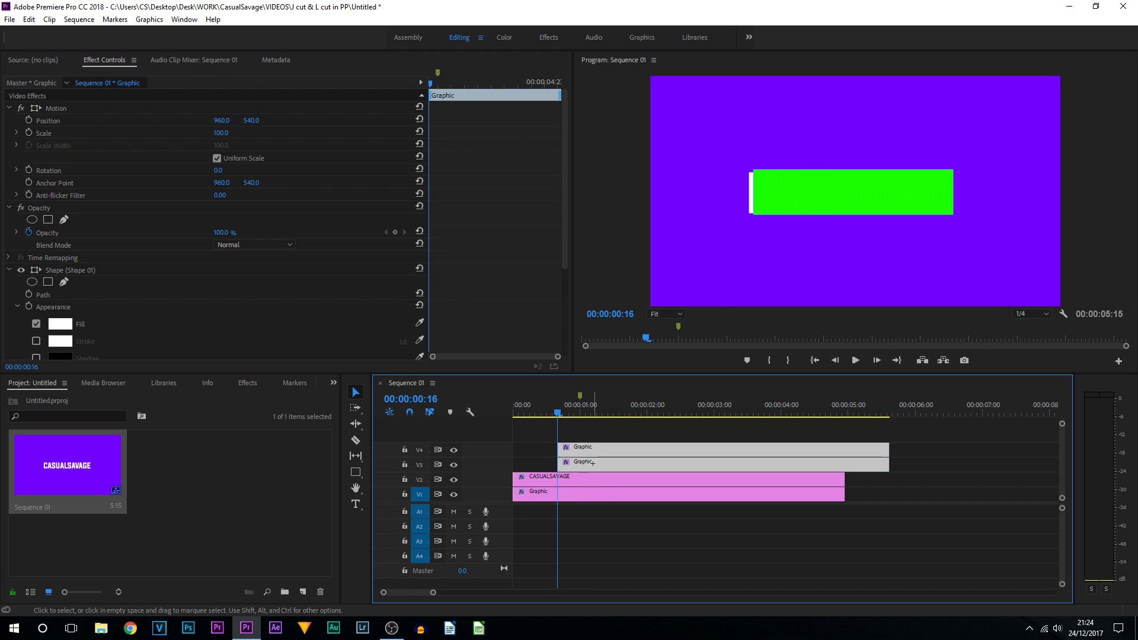
mouse_move(600, 446)
left_mouse_down()
mouse_move(572, 462)
mouse_move(599, 462)
mouse_move(535, 455)
left_mouse_up()
left_click(580, 409)
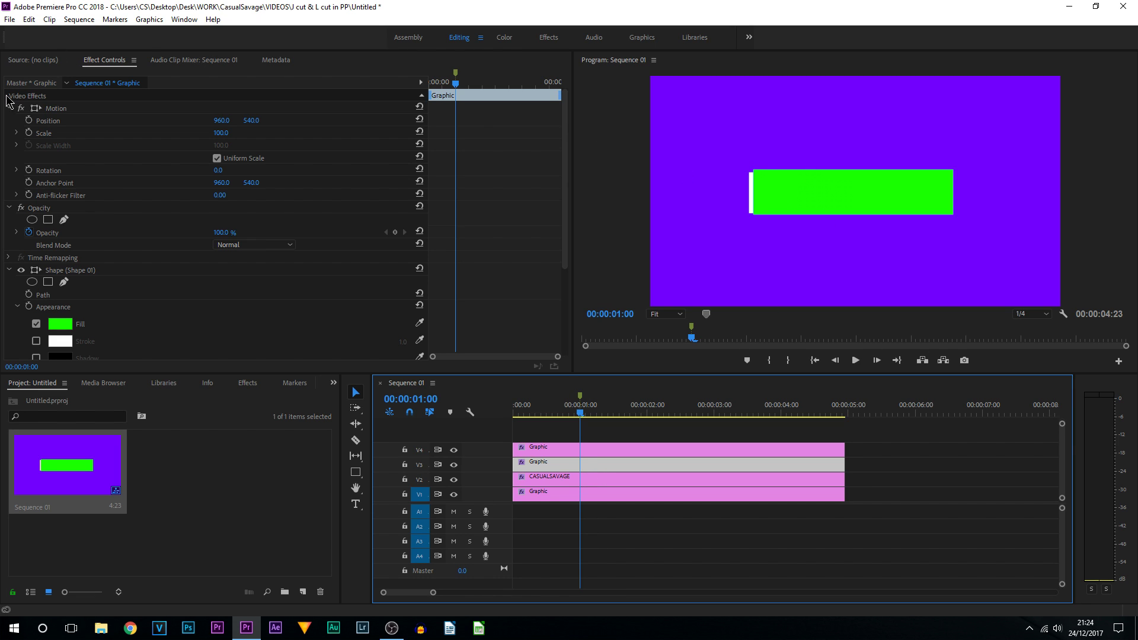
left_click(33, 126)
left_click(30, 120)
left_click_drag(455, 121, 404, 123)
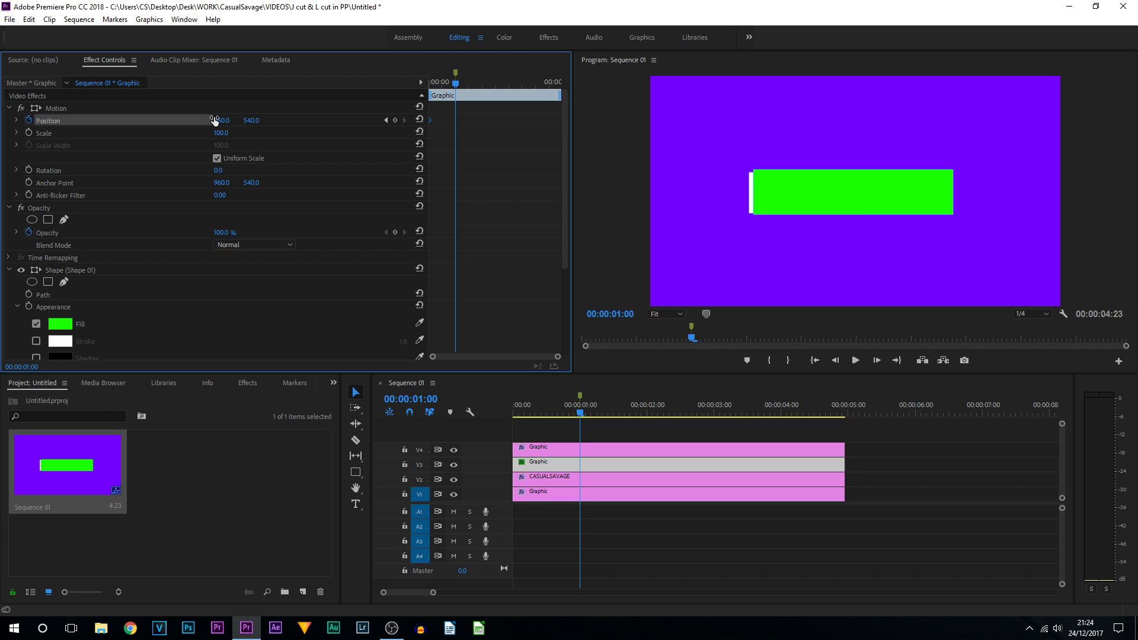
left_click_drag(221, 120, 793, 120)
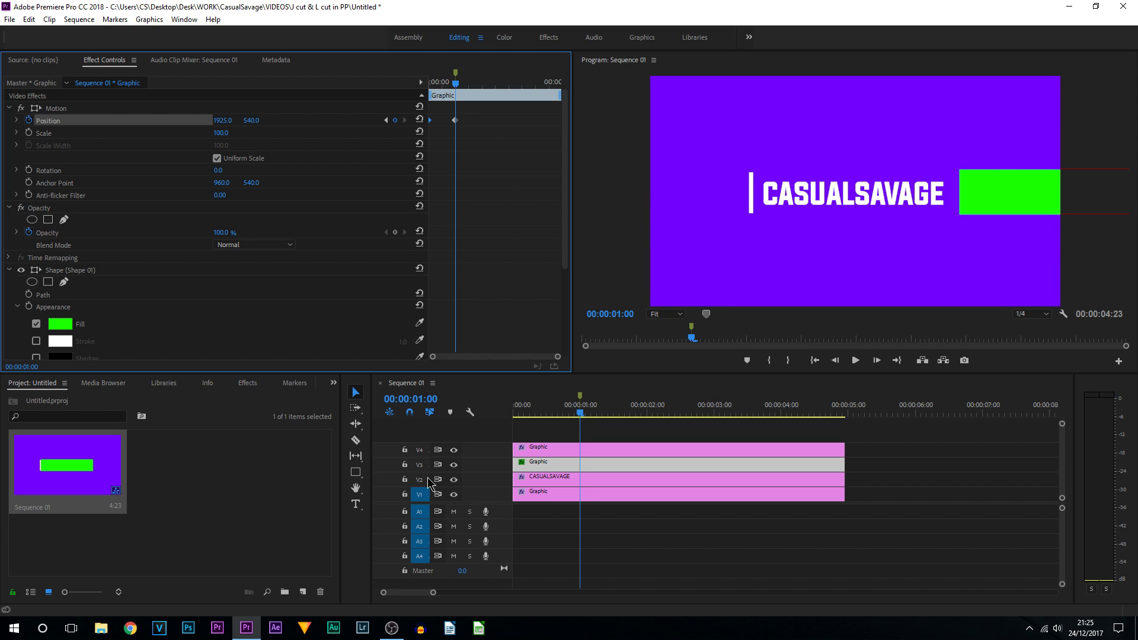
Keyframe the white line's Position X from 960 at the clip start to 1928 at one second.
left_click(574, 450)
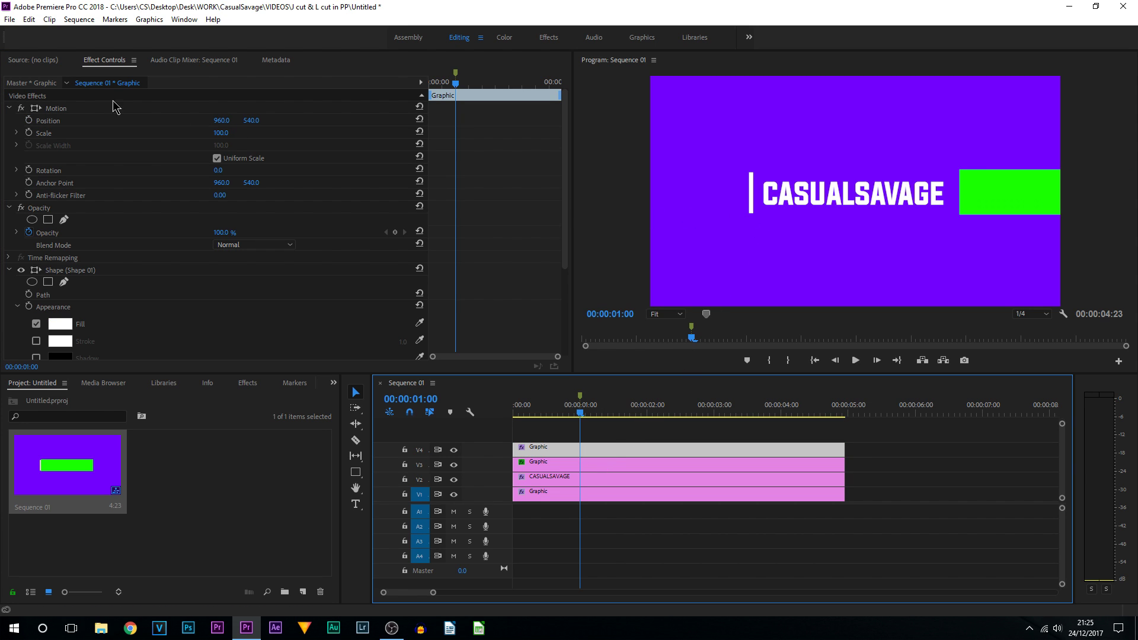
left_click(28, 121)
left_click_drag(455, 121, 435, 123)
left_click_drag(220, 121, 794, 121)
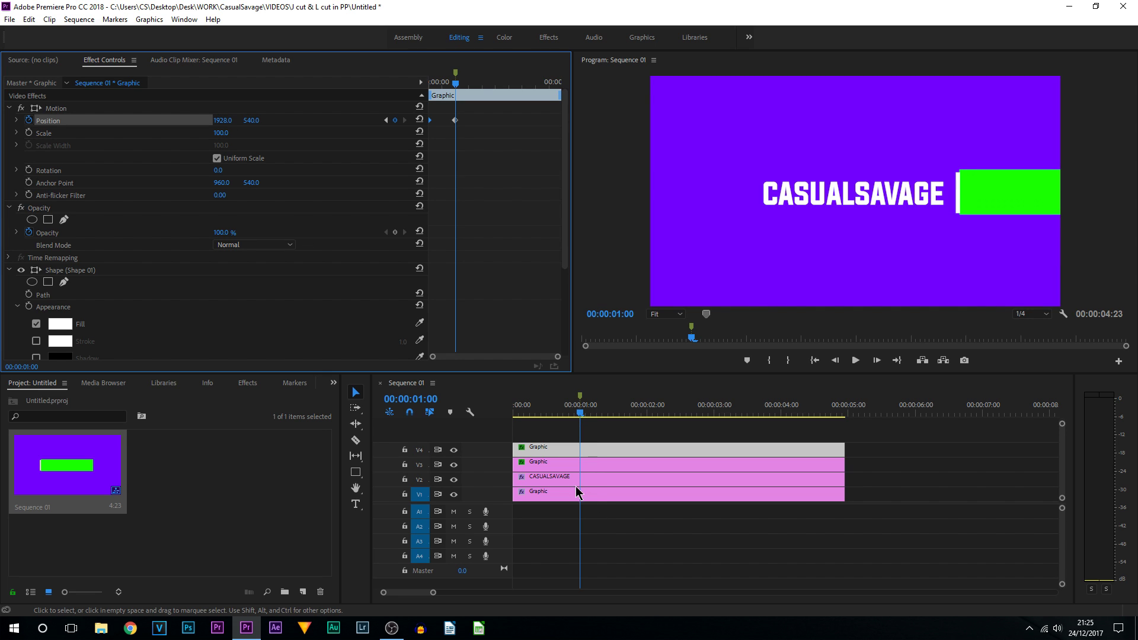
left_click_drag(557, 412, 481, 415)
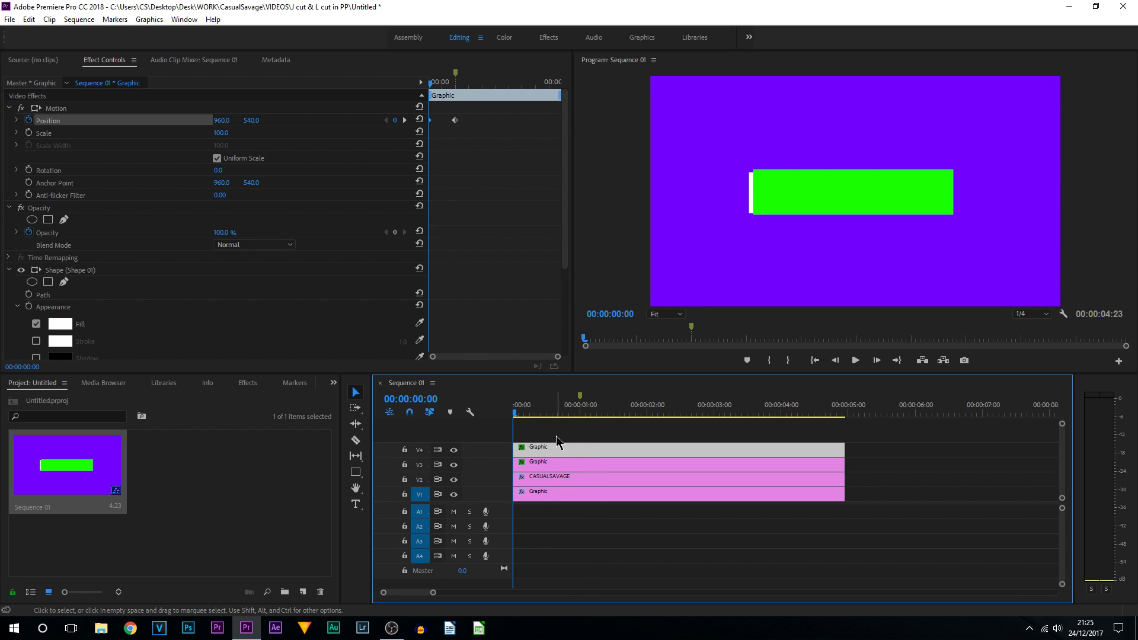
key("space")
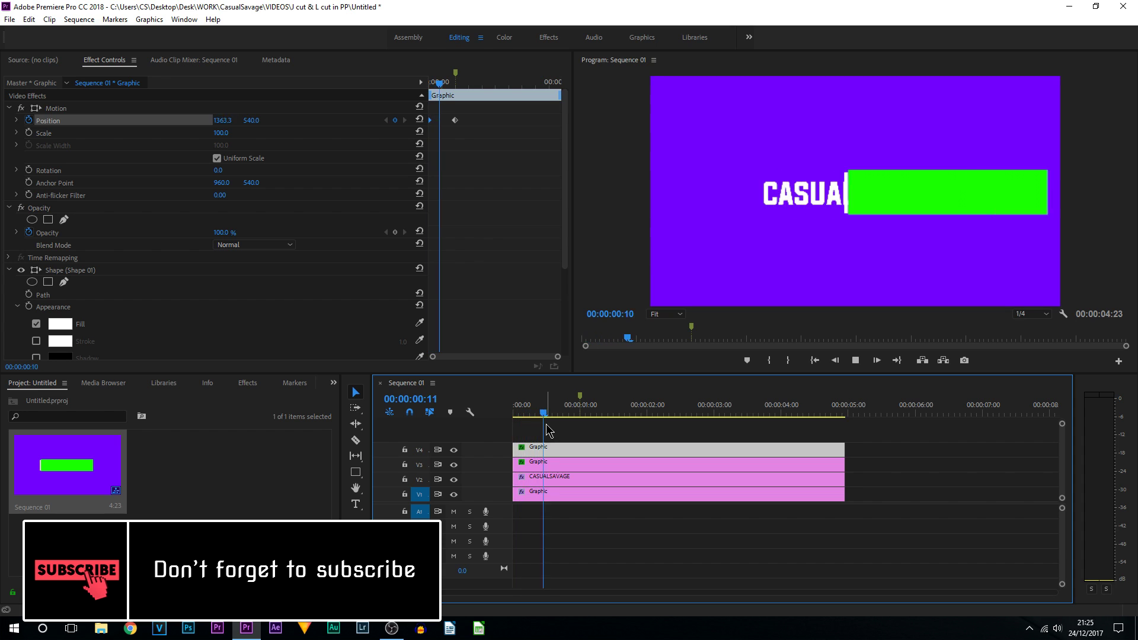
key("space")
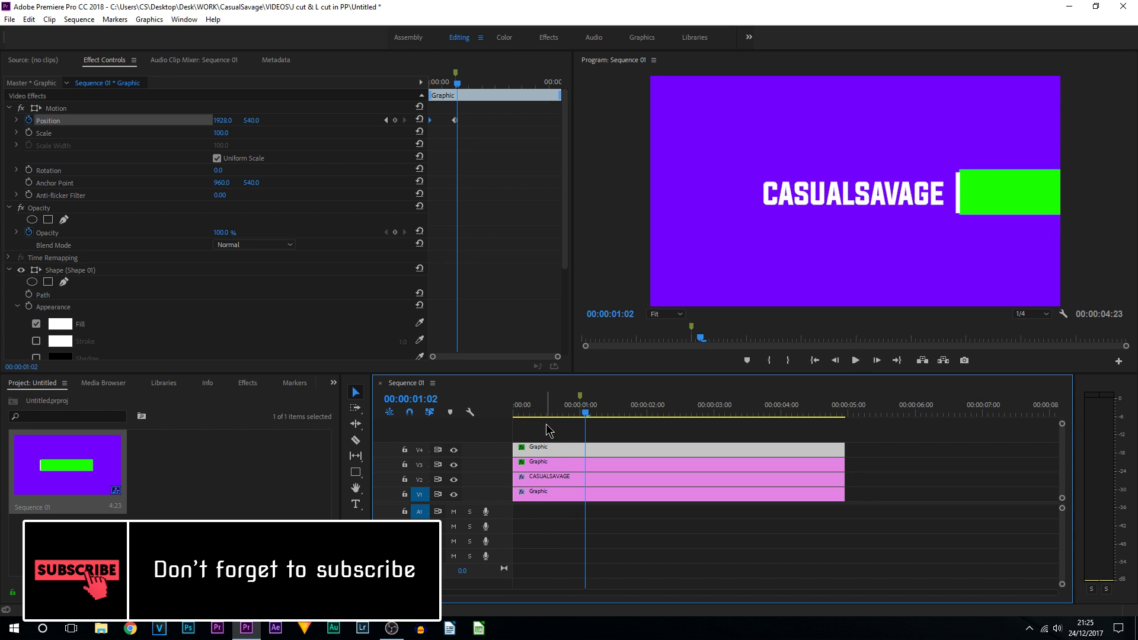
left_click(579, 404)
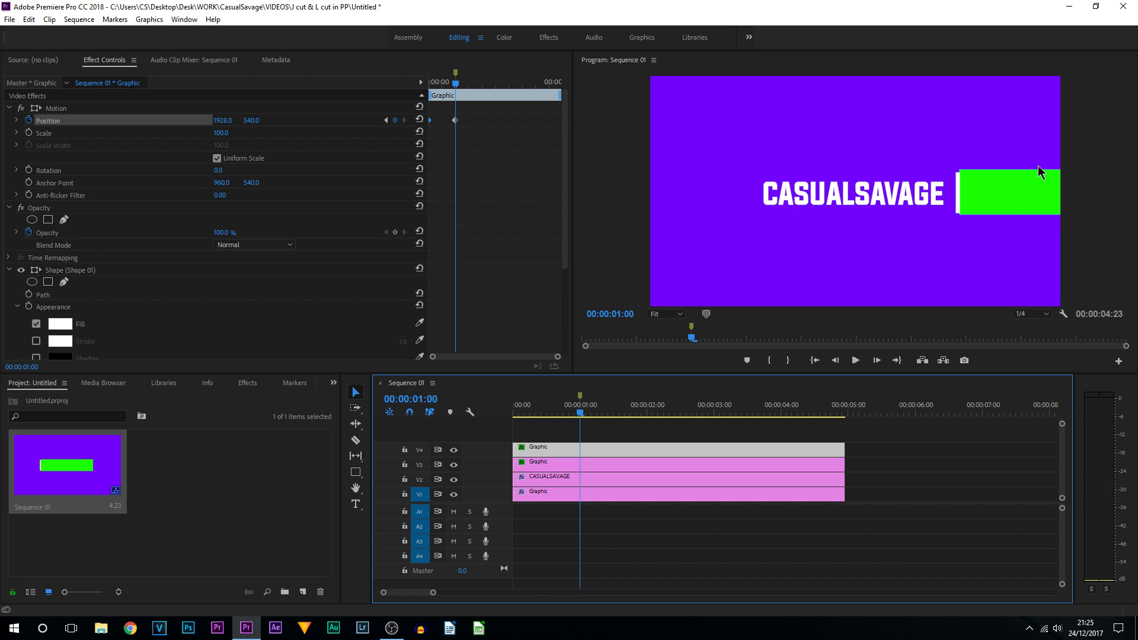
left_click(573, 466)
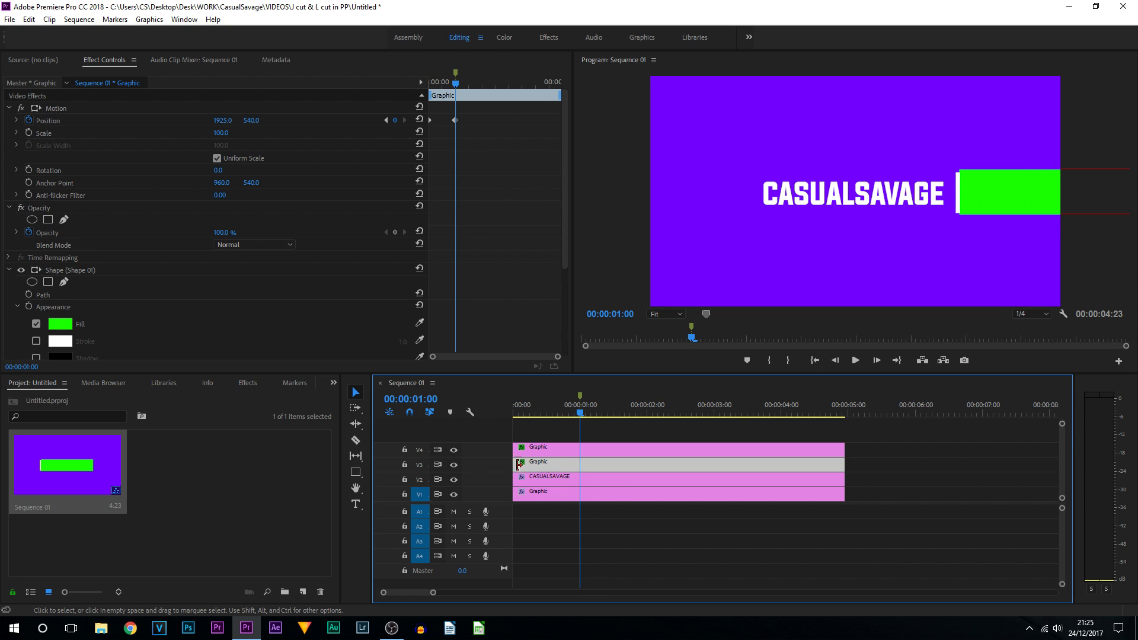
Change the bar's fill to the background purple 7200FF using the eyedropper.
left_click(60, 325)
left_click(698, 410)
left_click(752, 136)
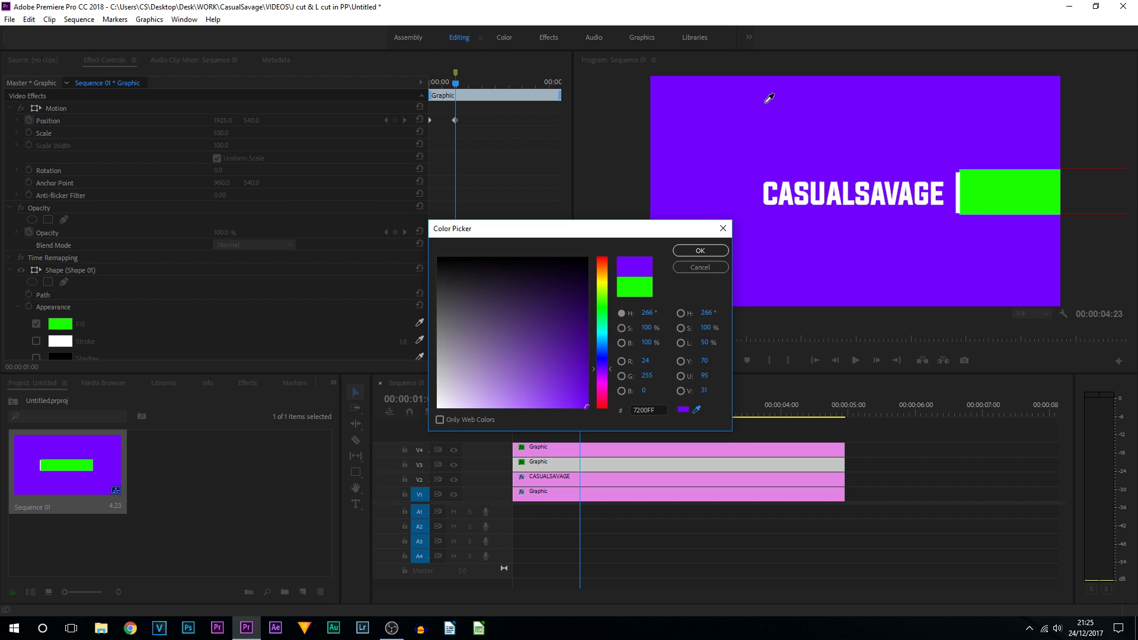
left_click(699, 251)
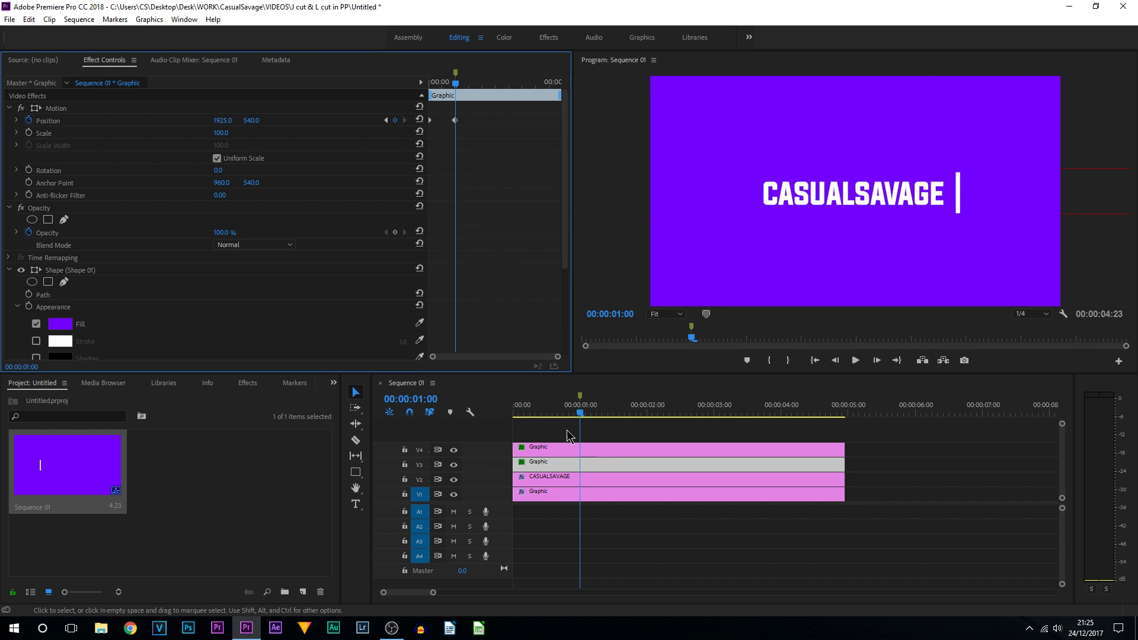
Play the reveal from the start, scrub to one second, and deselect the bar clip.
left_click(558, 408)
key("Home")
left_click(855, 360)
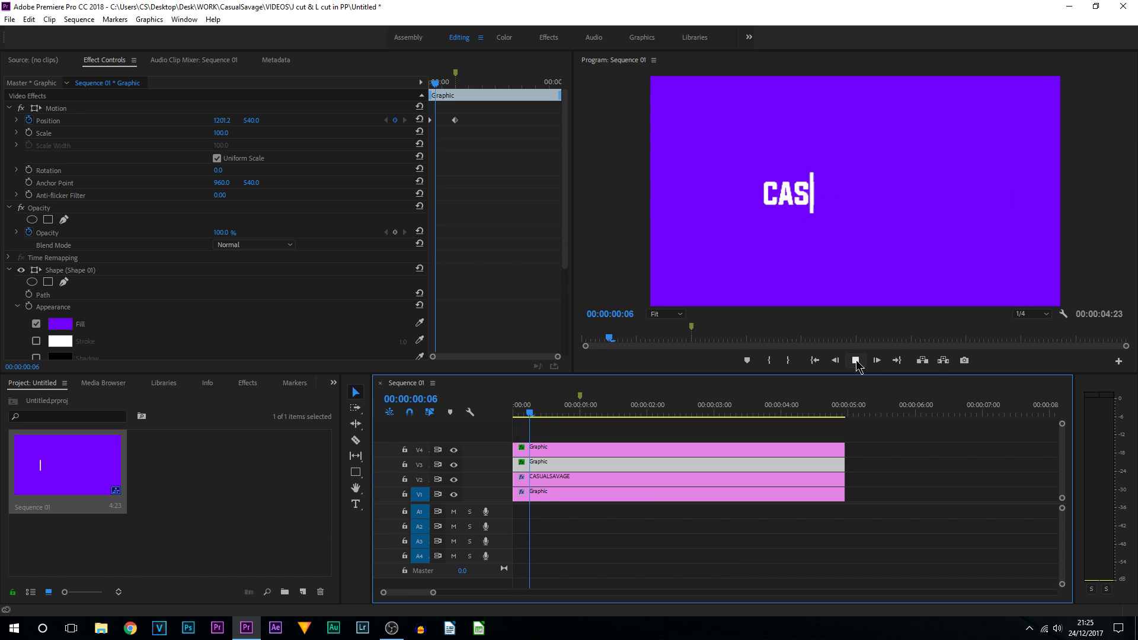
left_click(856, 360)
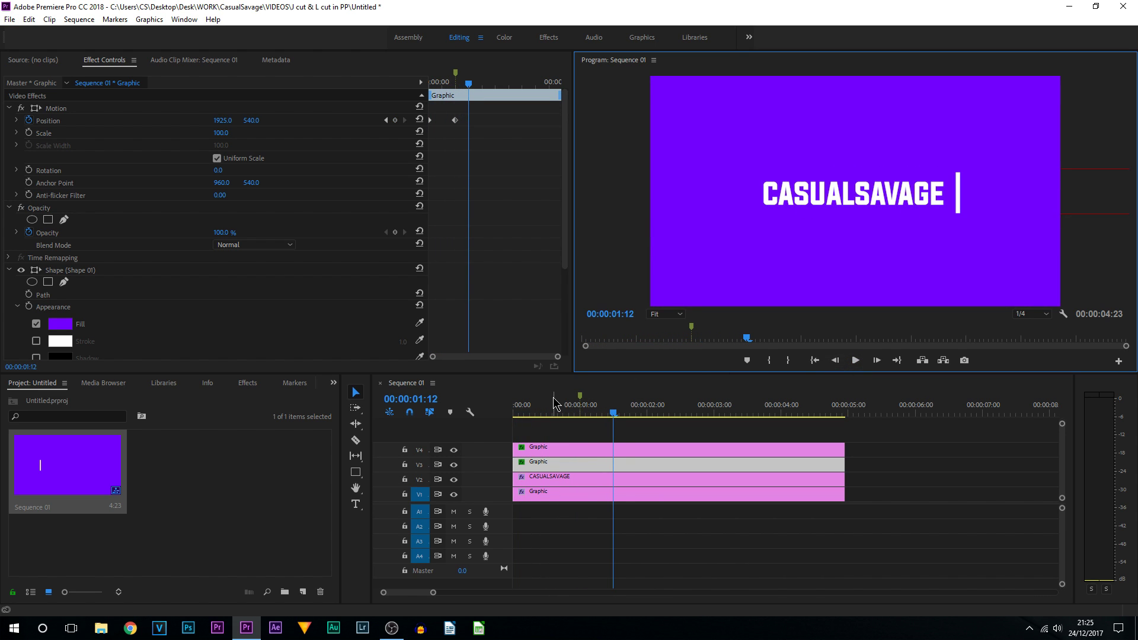
key("Home")
left_click_drag(515, 409, 582, 410)
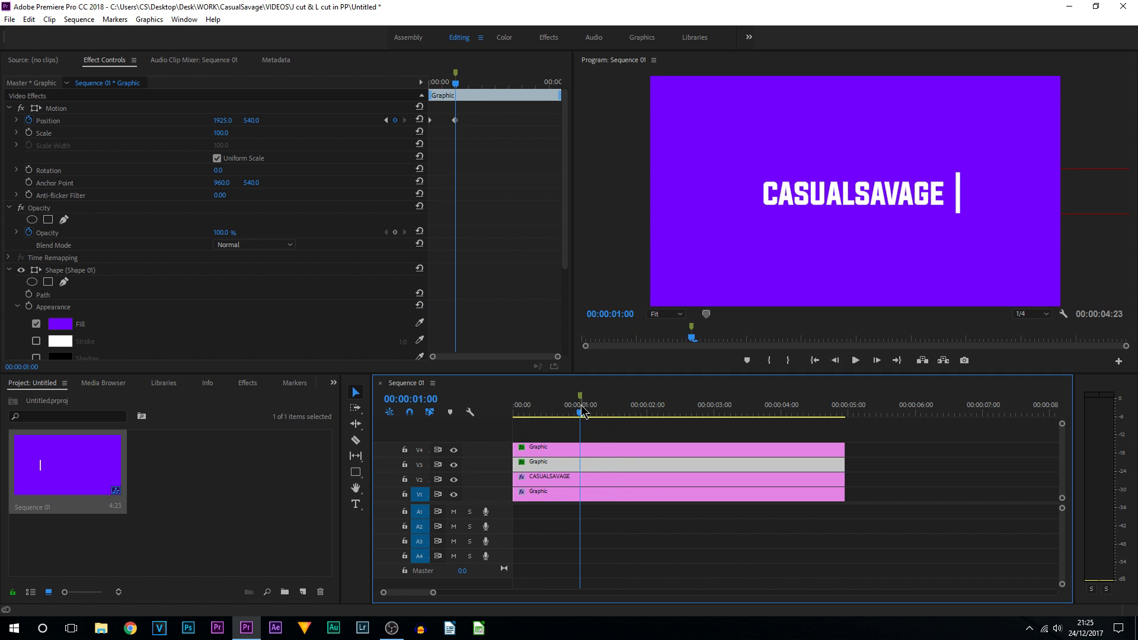
left_click(769, 436)
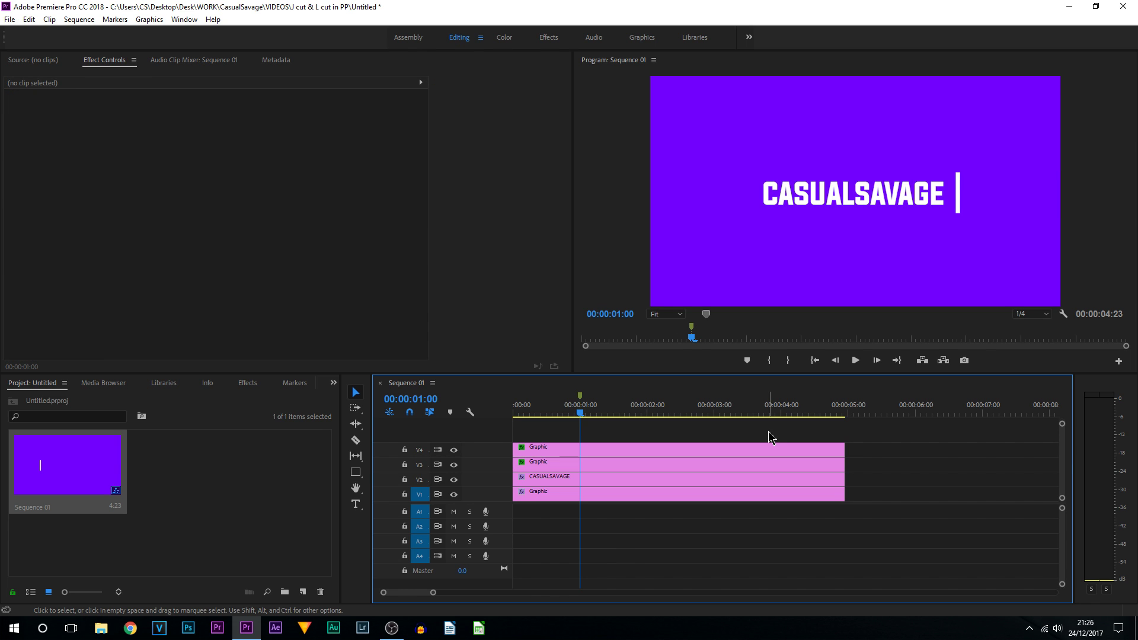